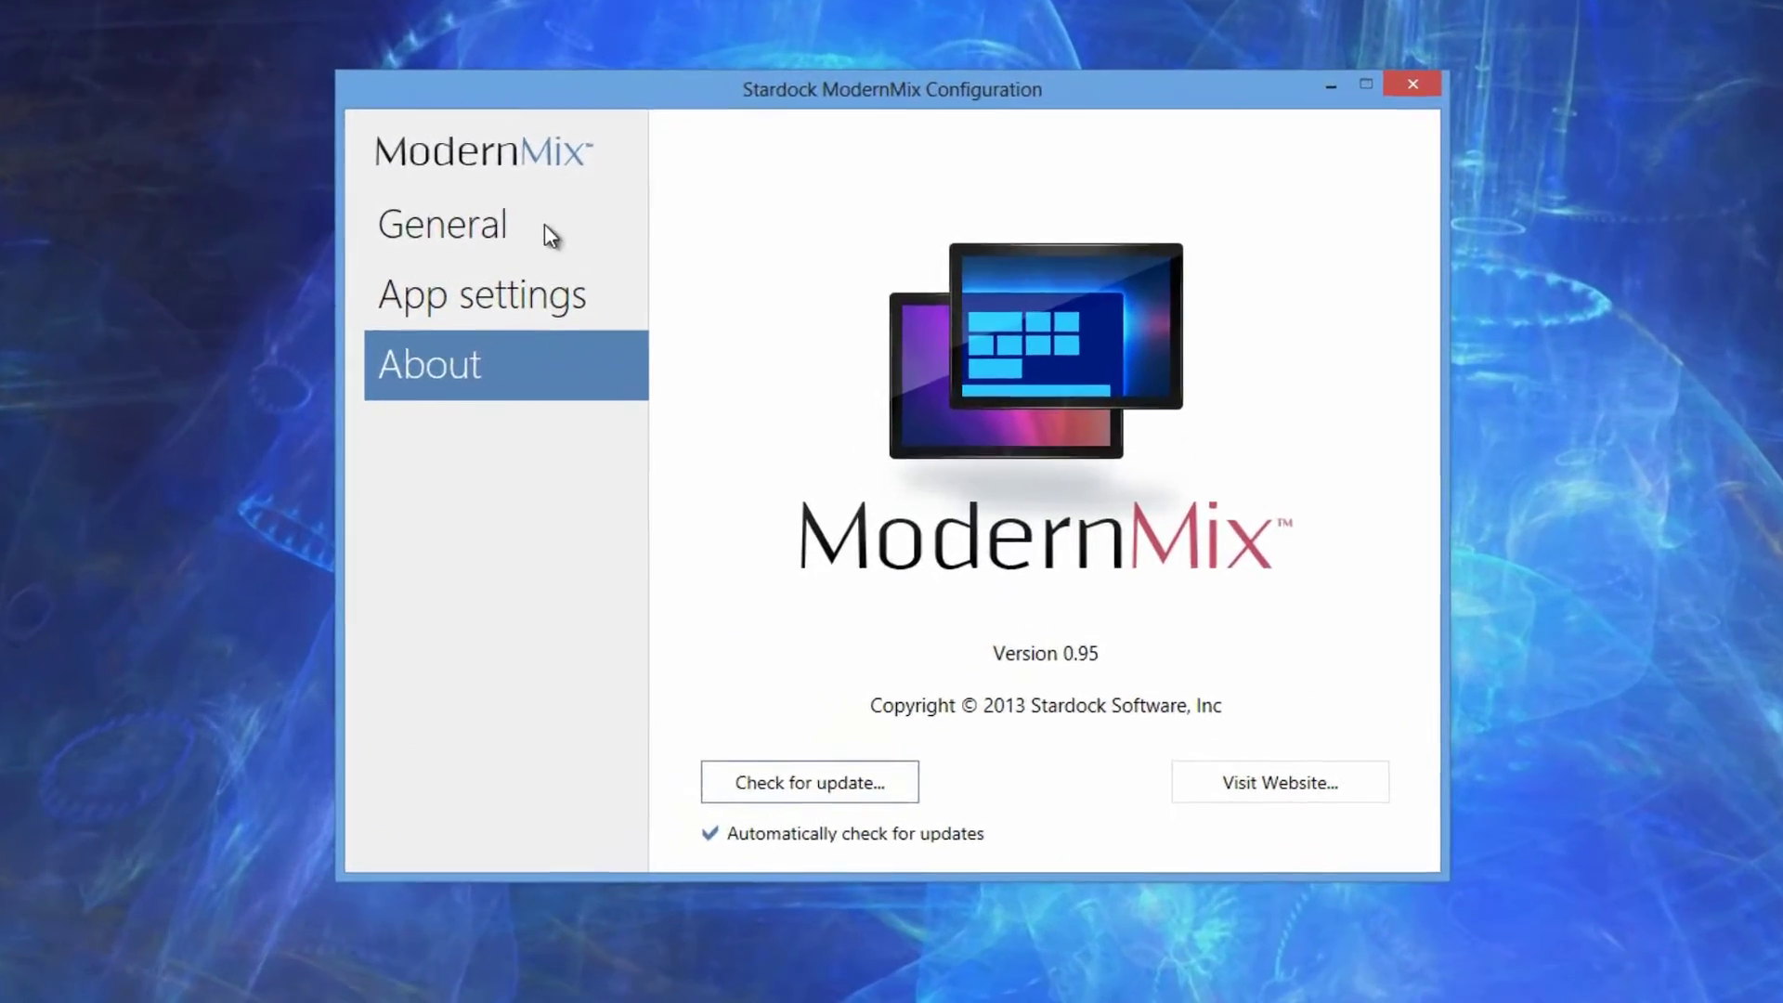
Step: In General settings, choose the windowed option for apps launched from the Windows 8 Start Menu
left_click(545, 226)
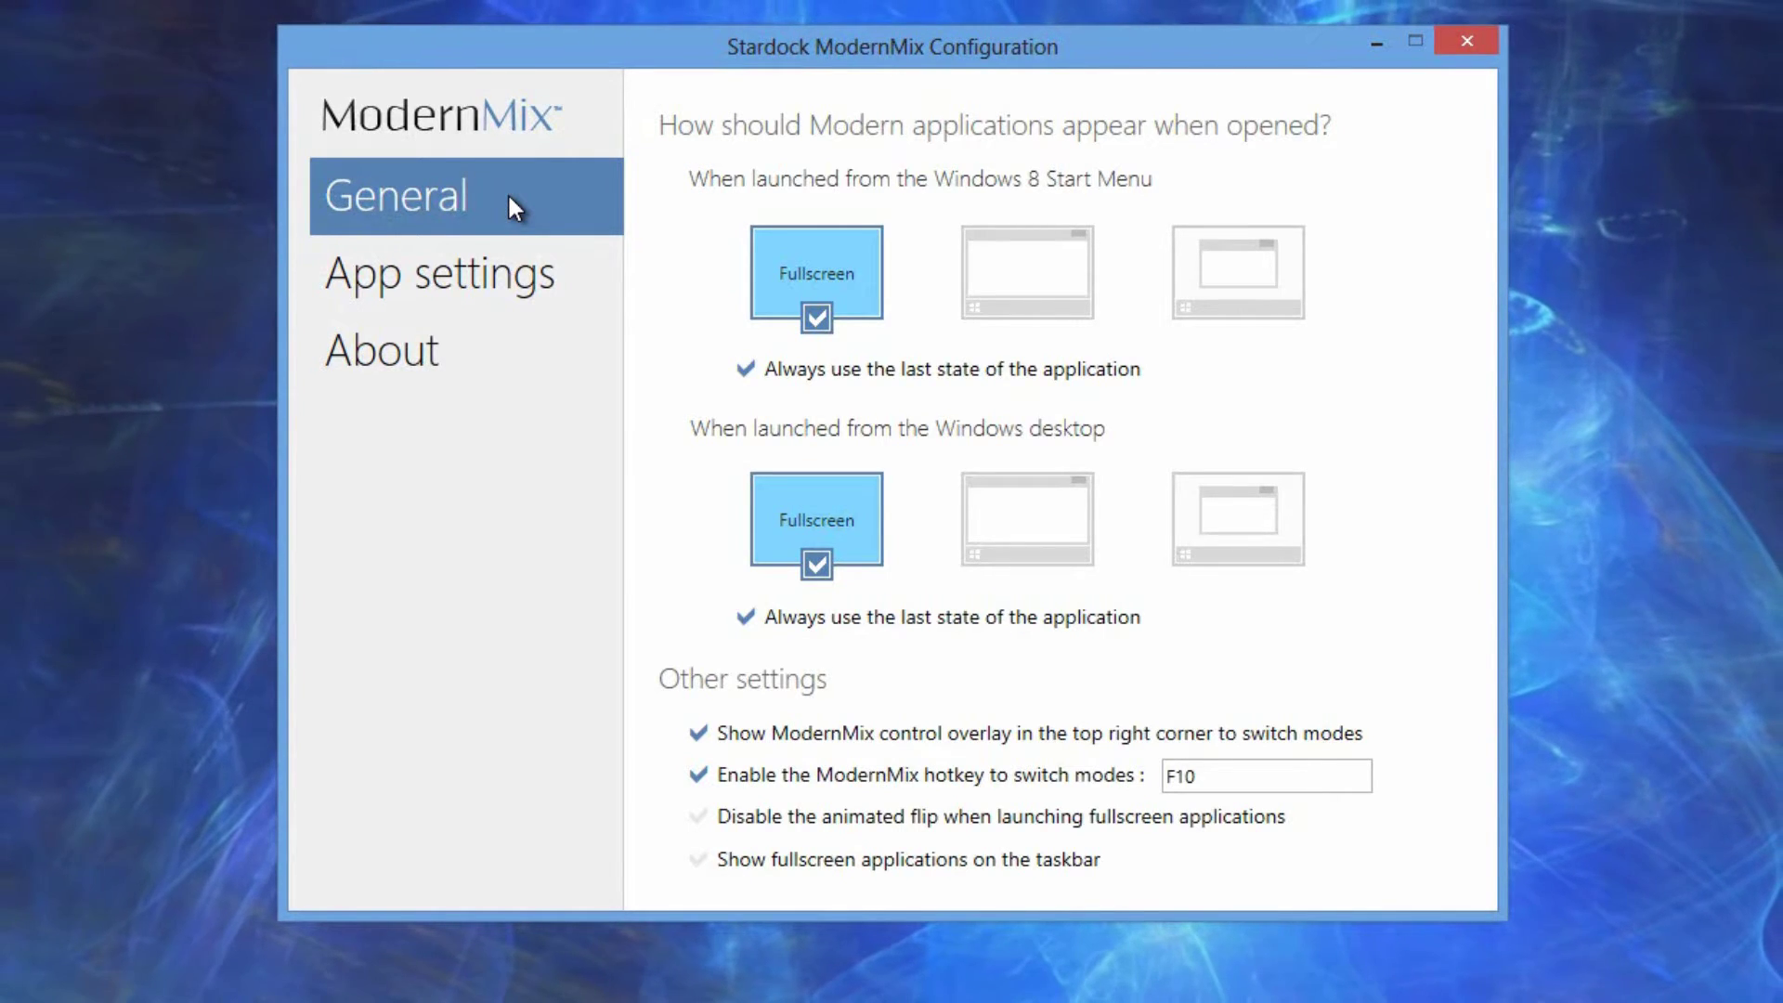
left_click(1198, 276)
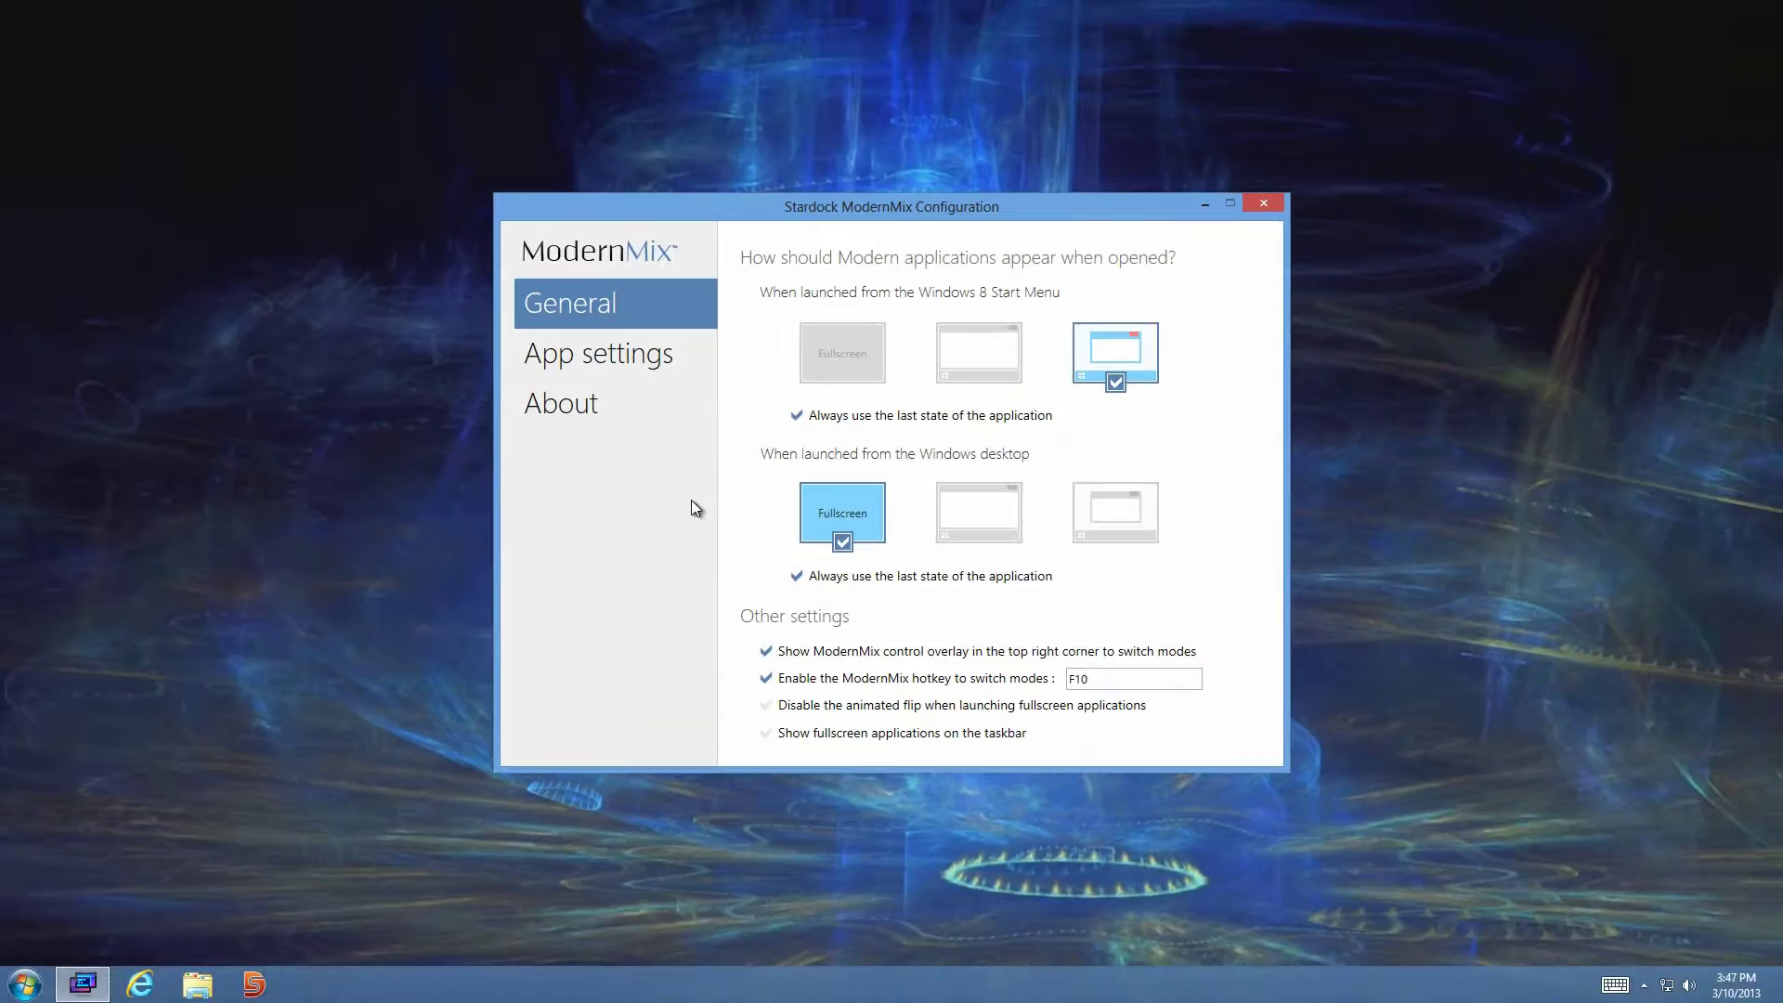
Step: Launch iHeartRadio from the Start screen, move and snap its window full-screen, then restore it
left_click(24, 983)
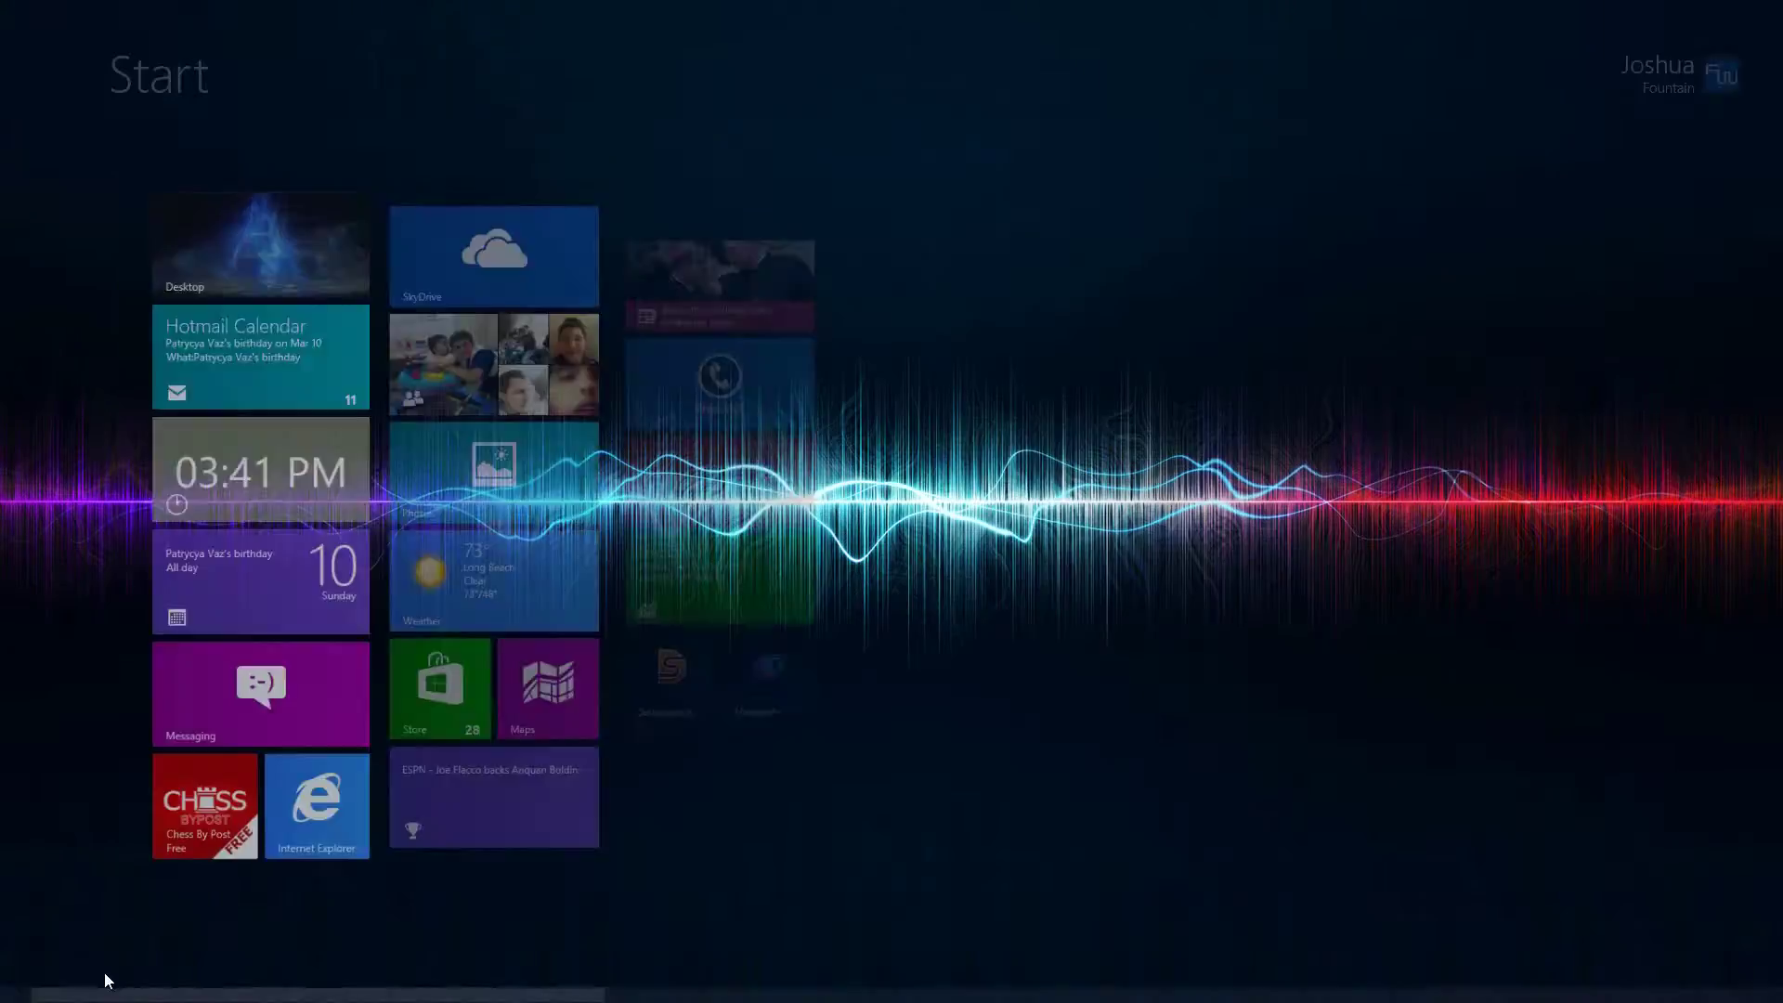
left_click(697, 485)
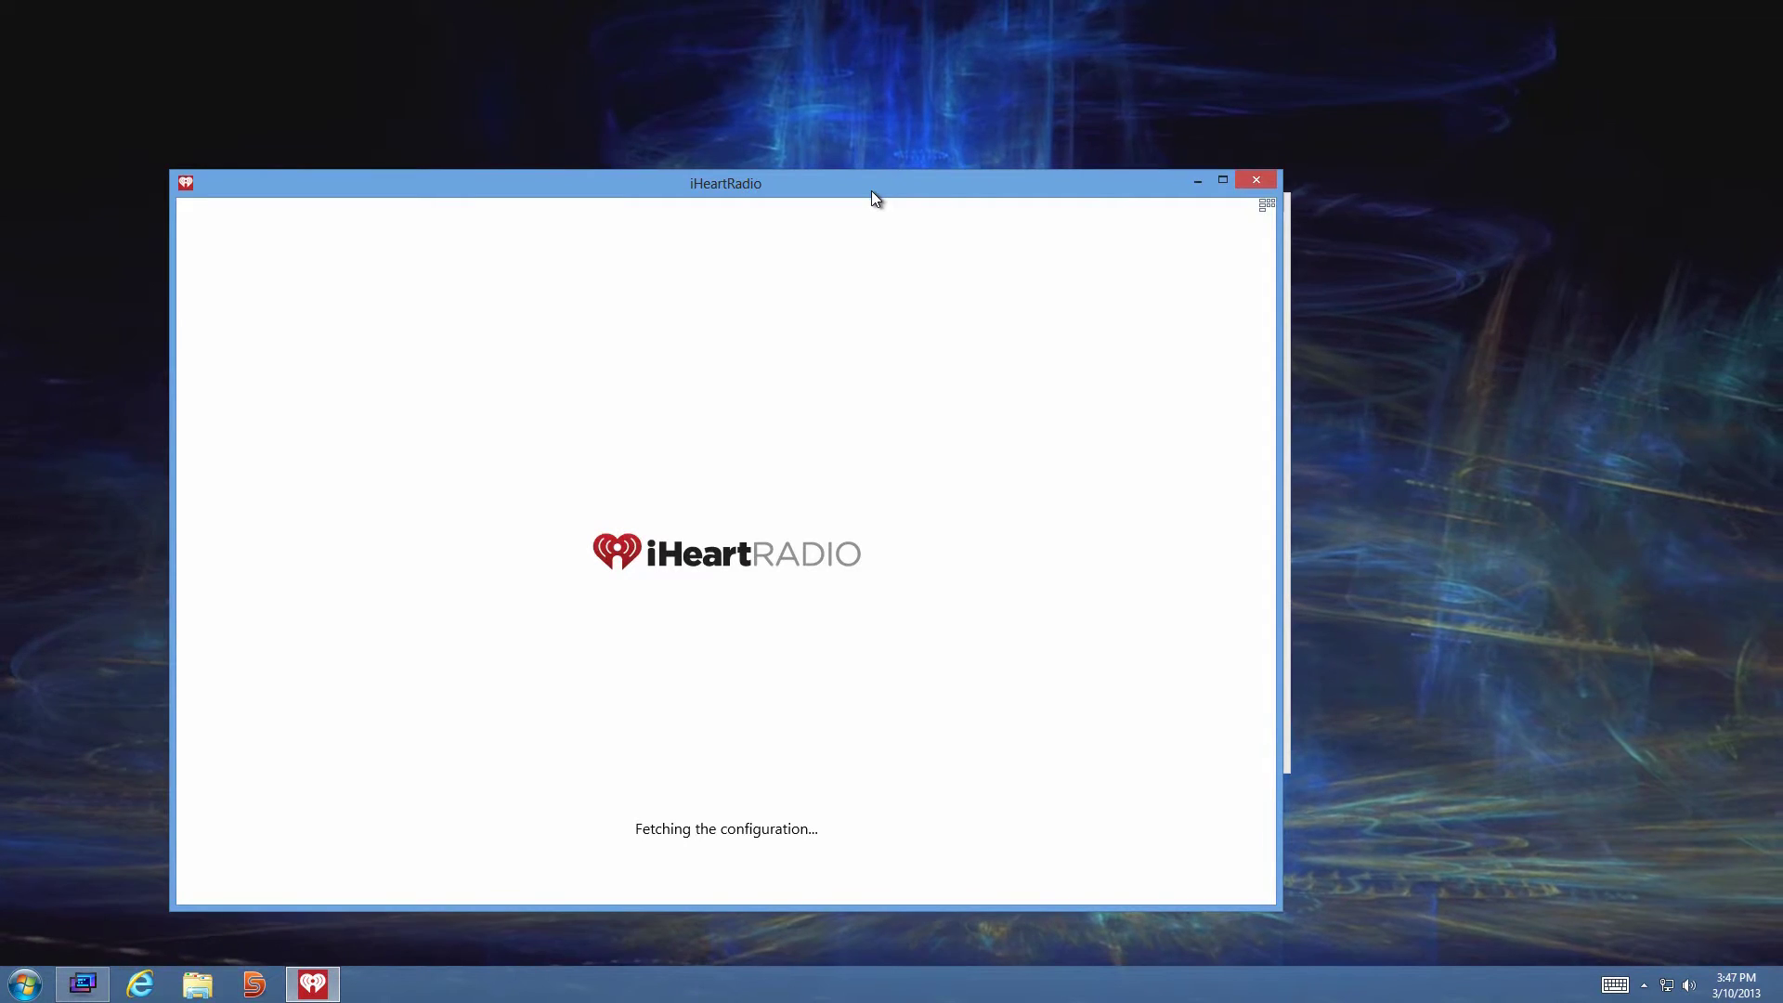
left_click_drag(871, 192, 1029, 130)
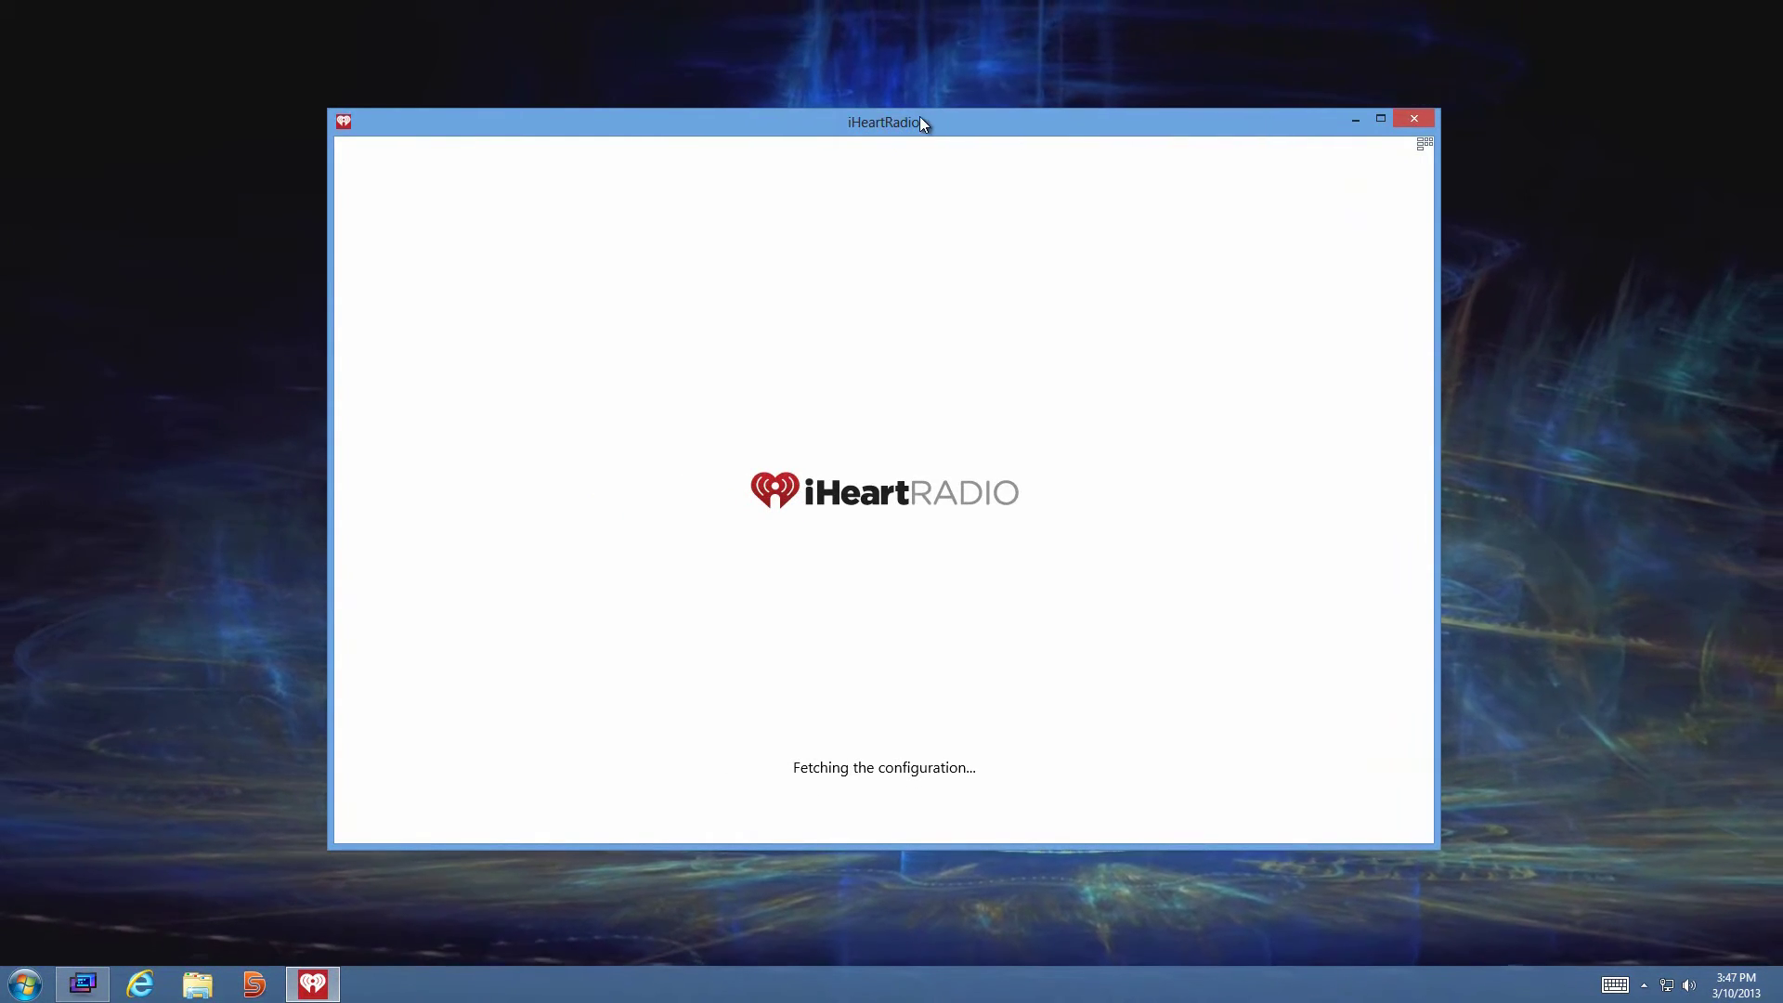
left_click_drag(921, 123, 914, 7)
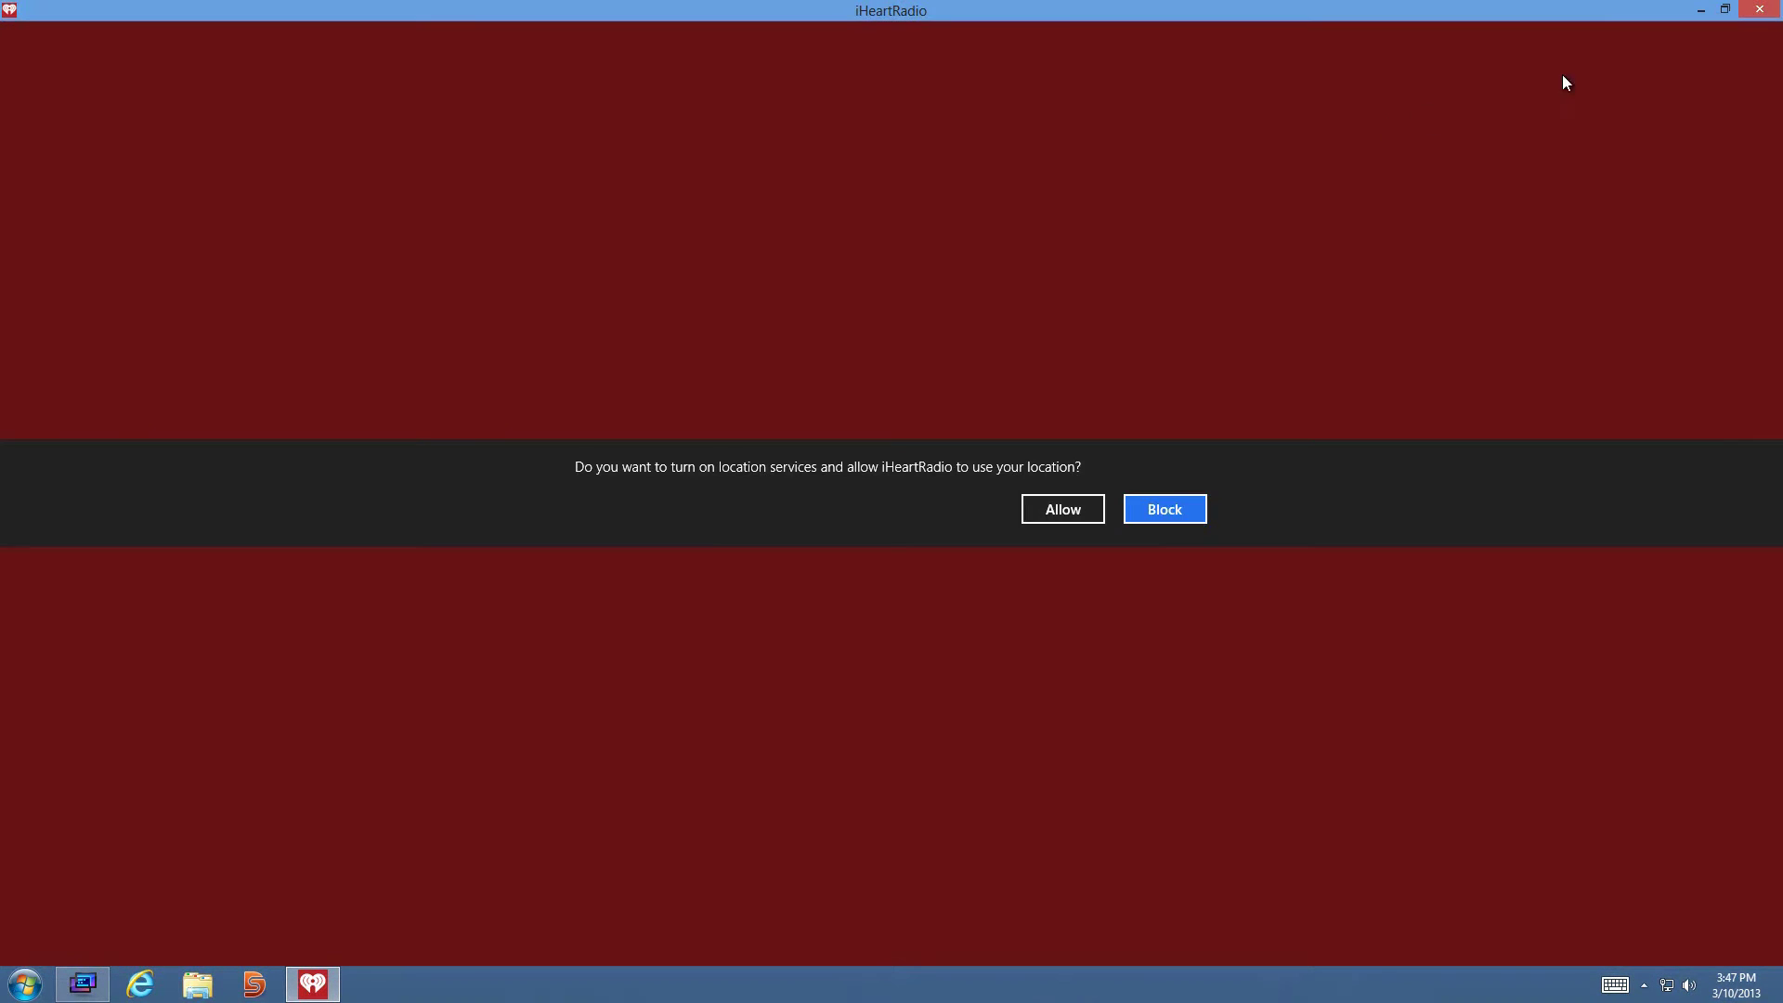
left_click(1725, 11)
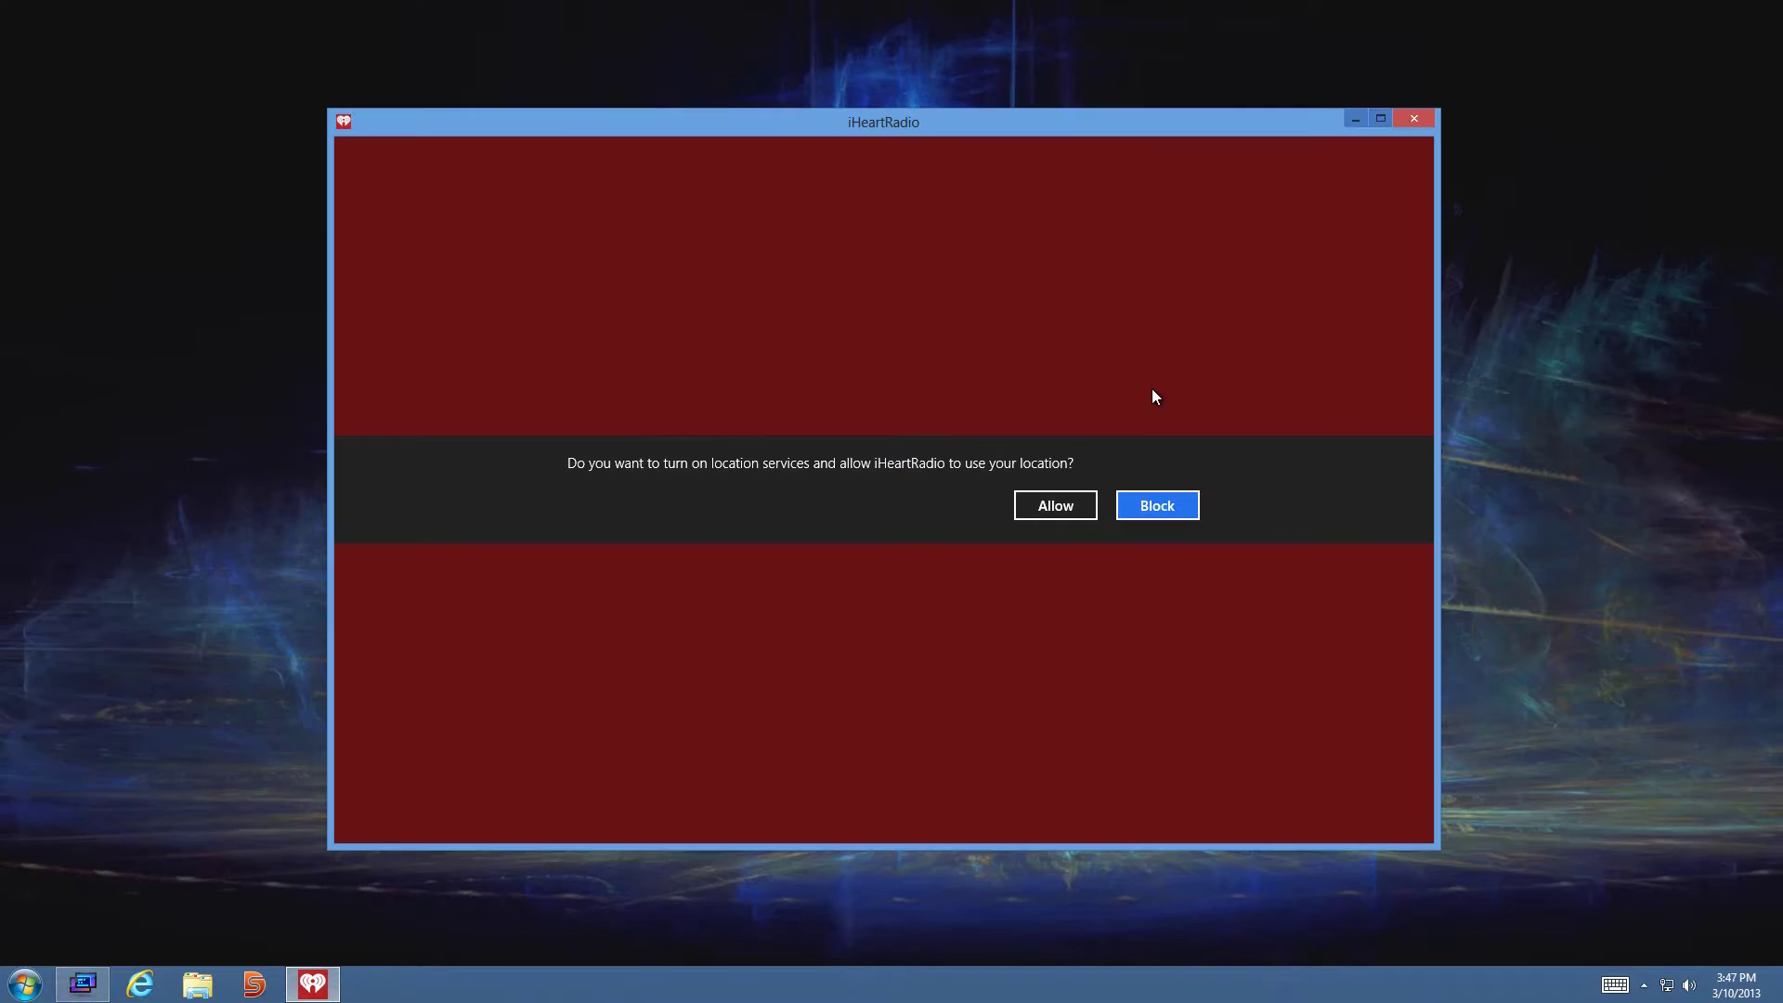
Step: Allow iHeartRadio location access, then maximize, minimize, restore and reposition its window to the right
left_click(1044, 513)
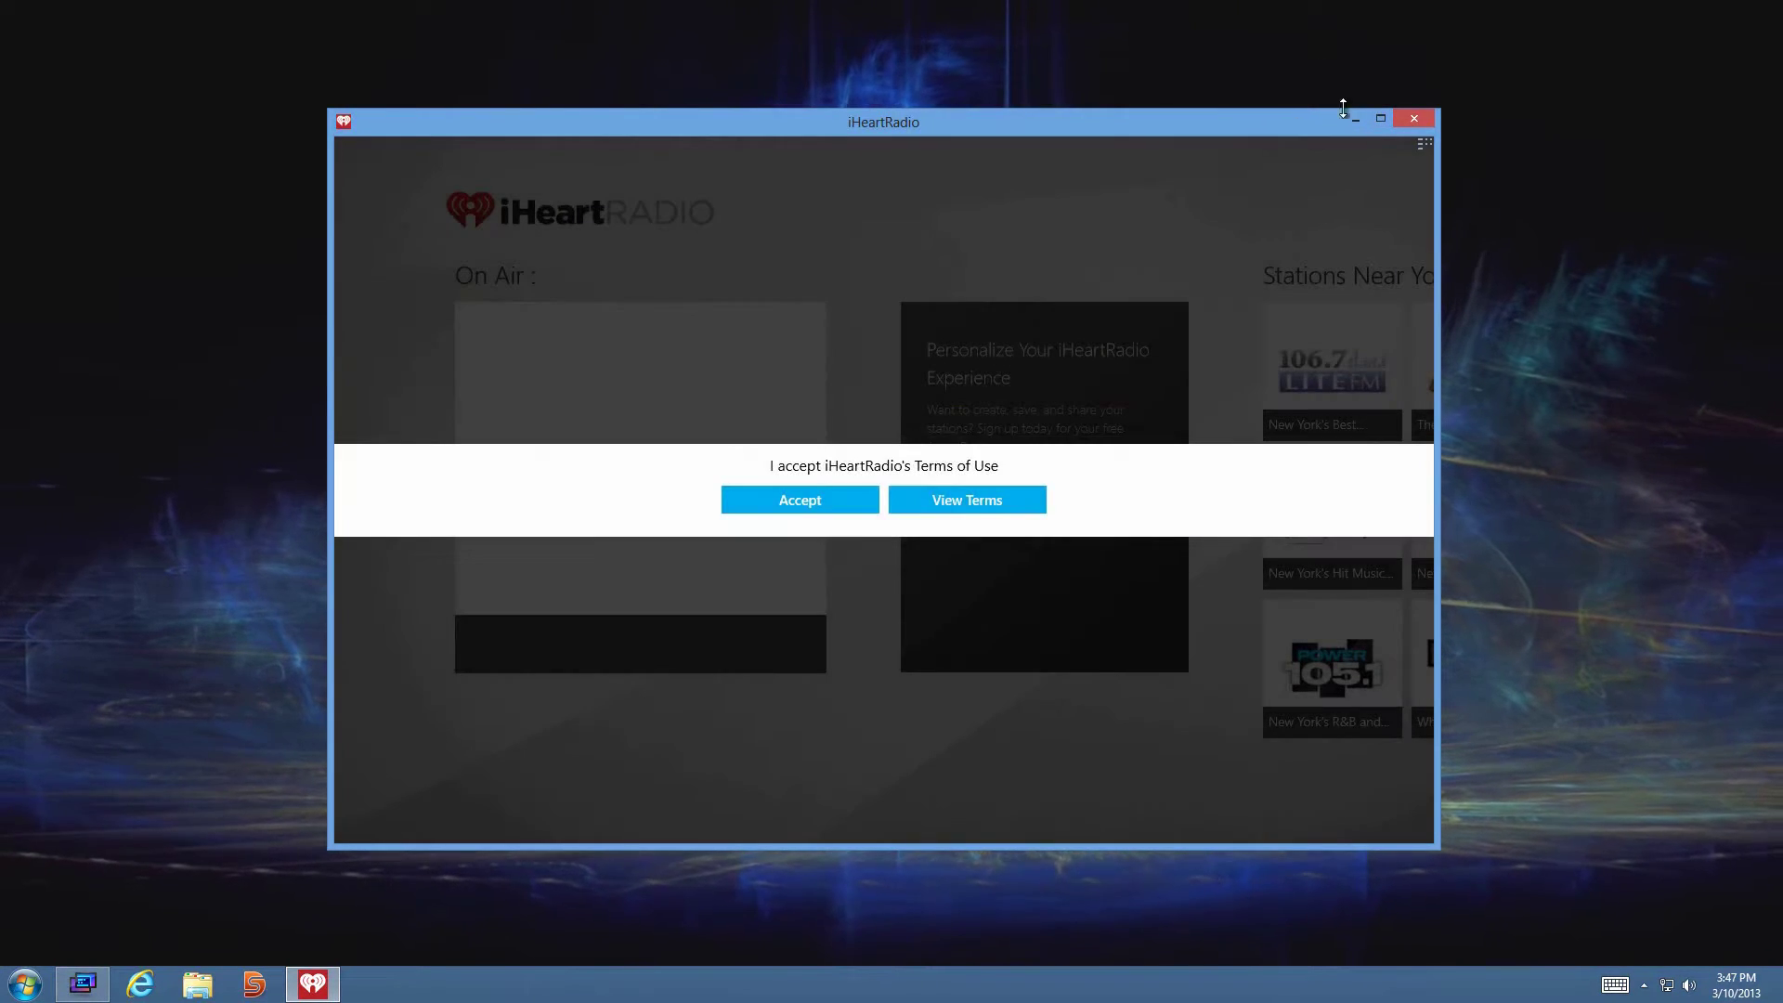
left_click(1379, 119)
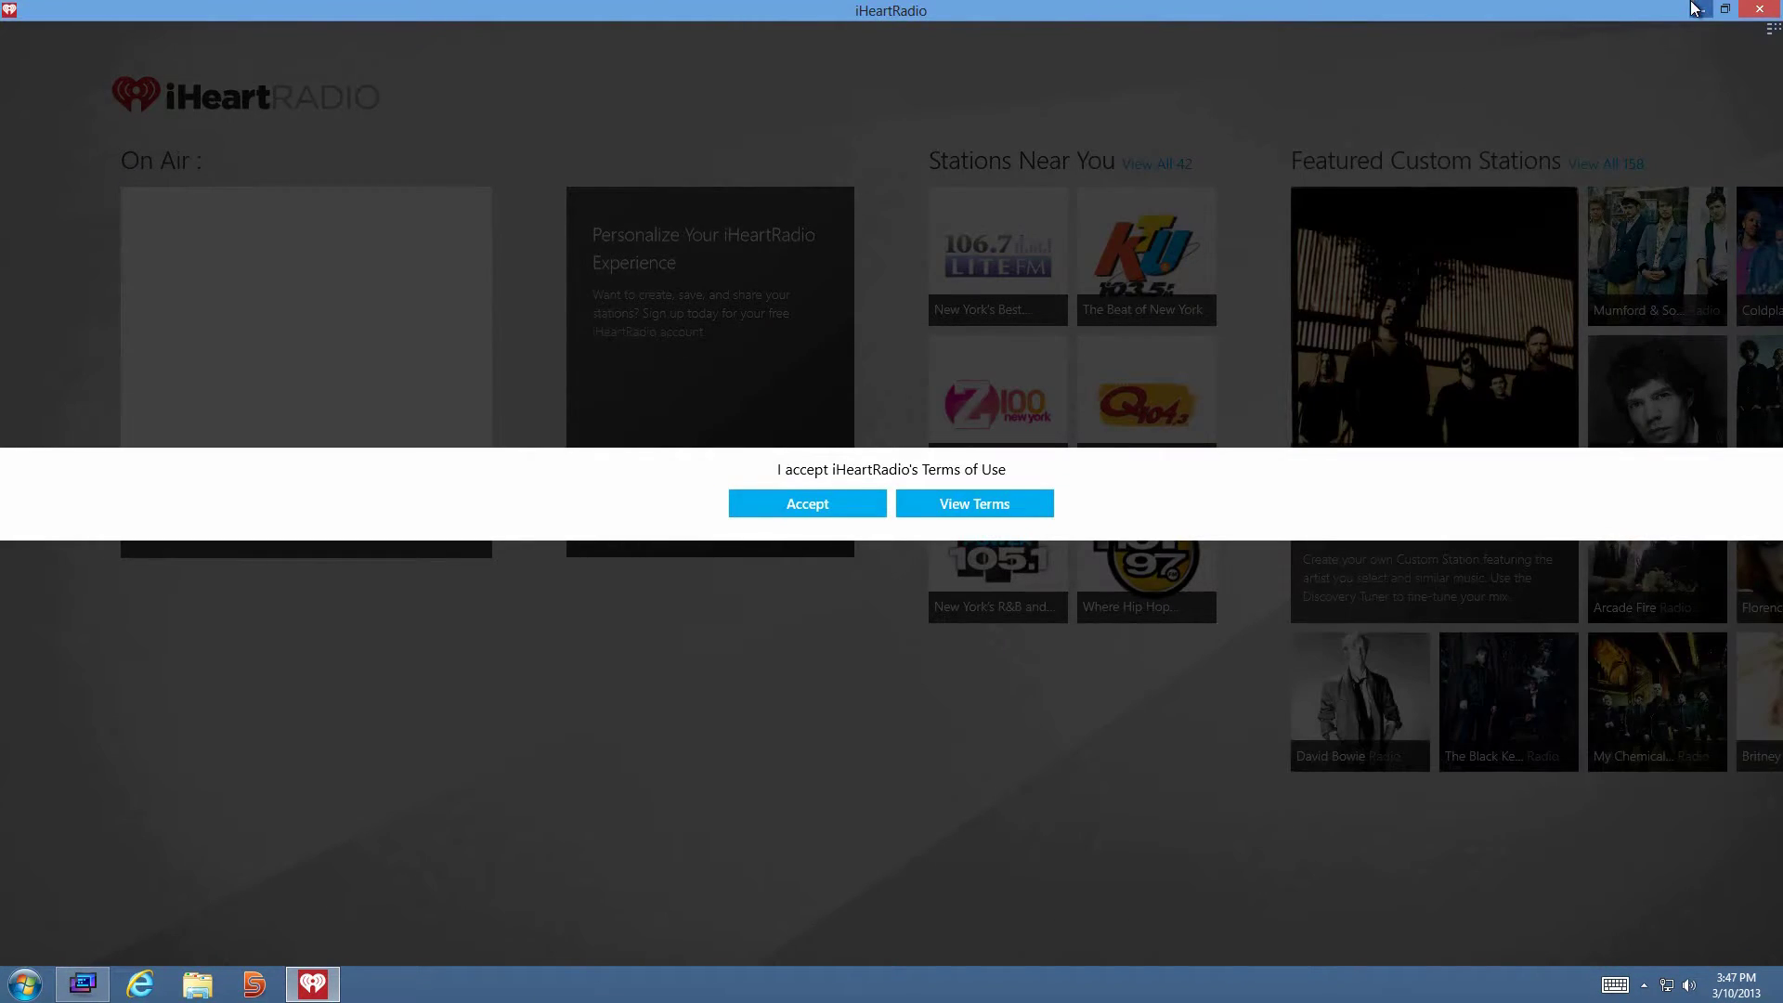
left_click(1693, 9)
left_click(313, 987)
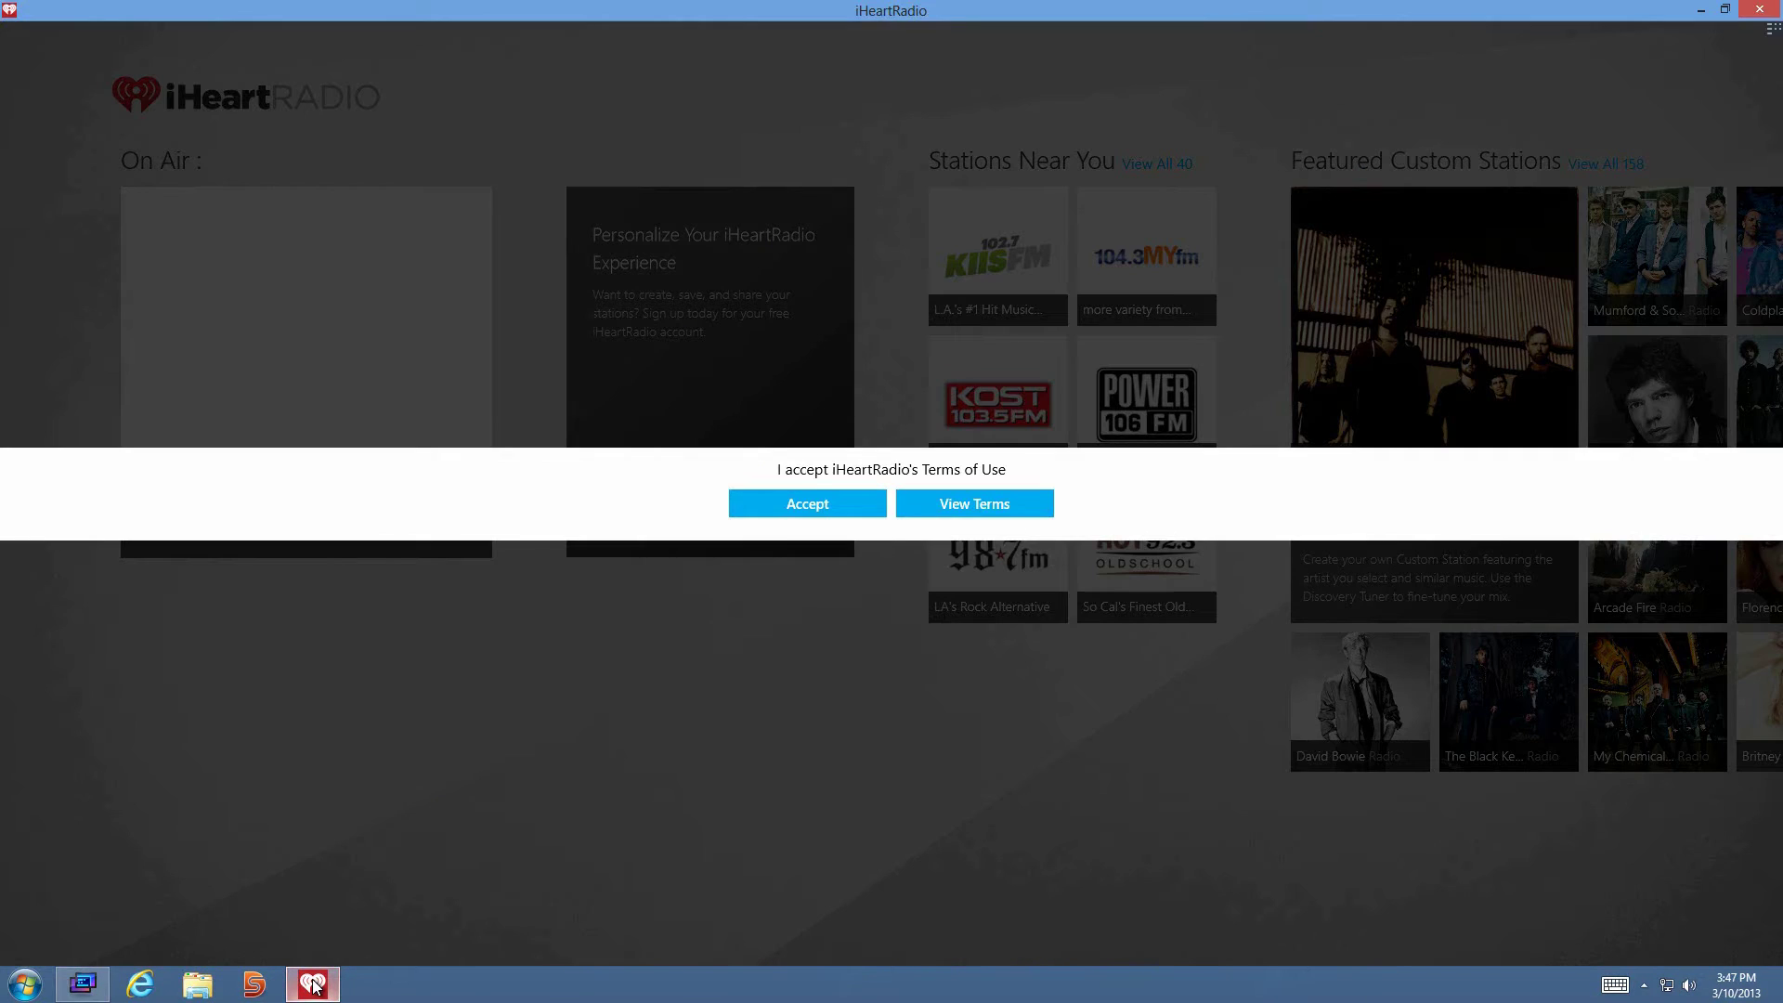
left_click(1725, 10)
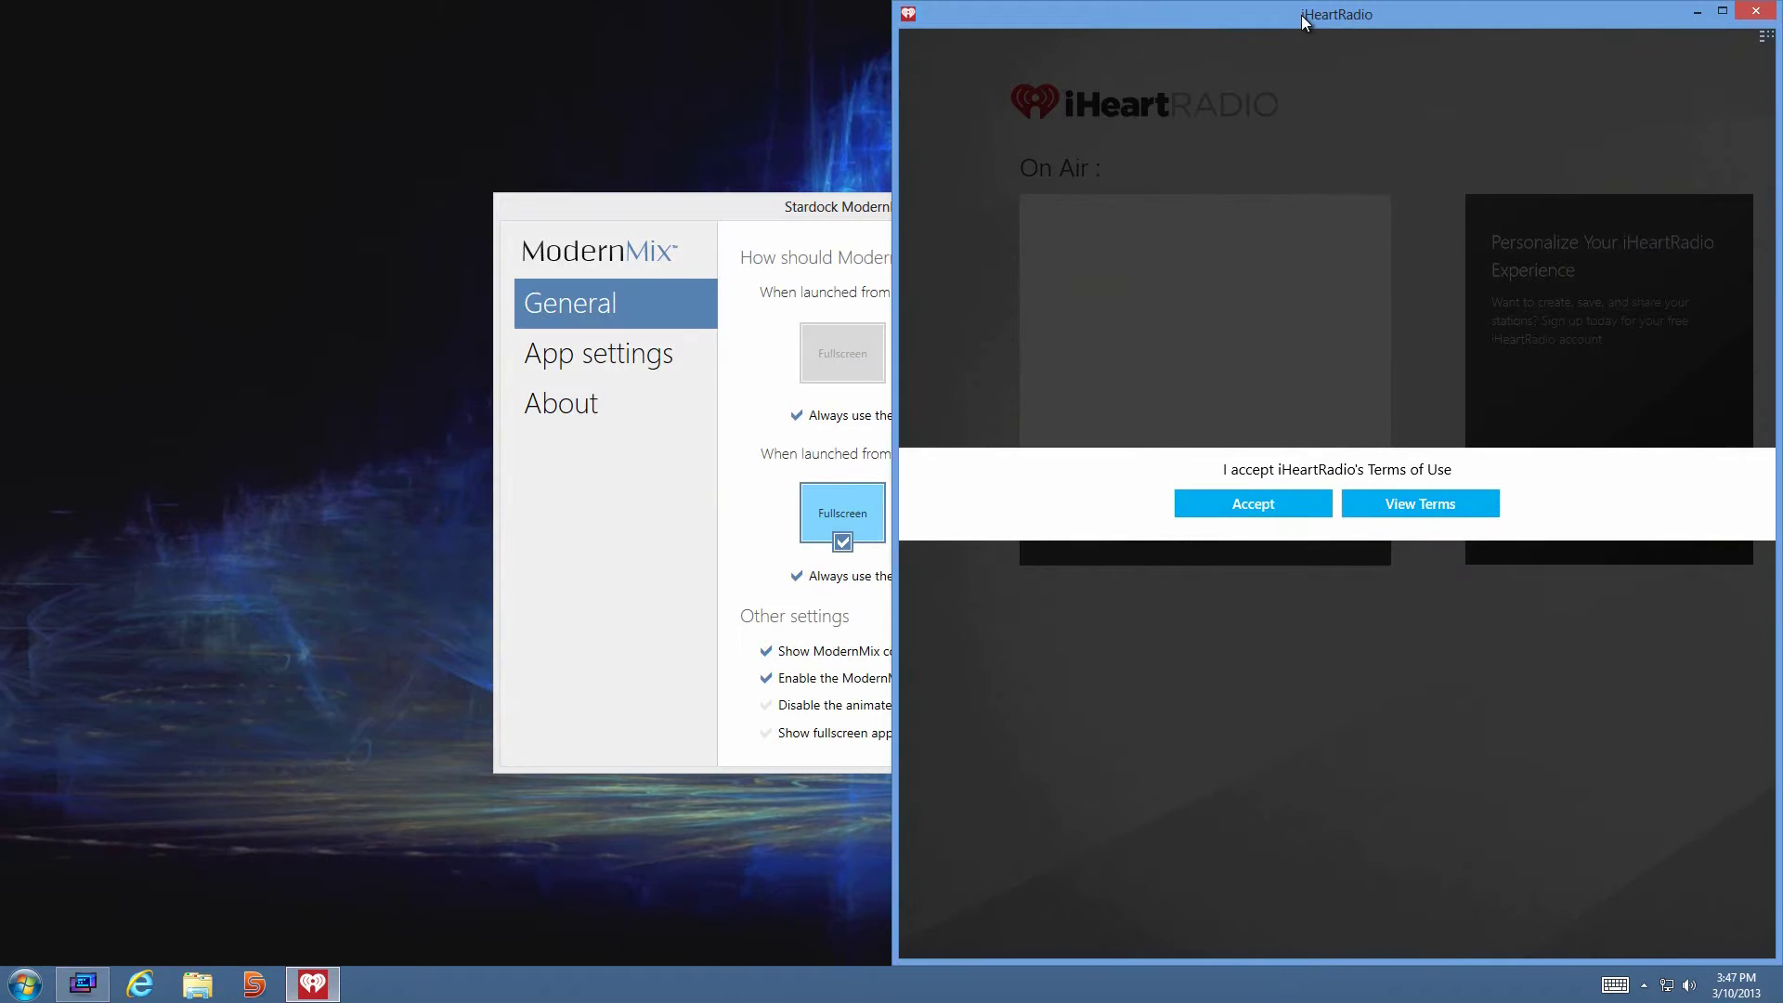
left_click_drag(1301, 15, 2, 372)
left_click_drag(360, 17, 1250, 199)
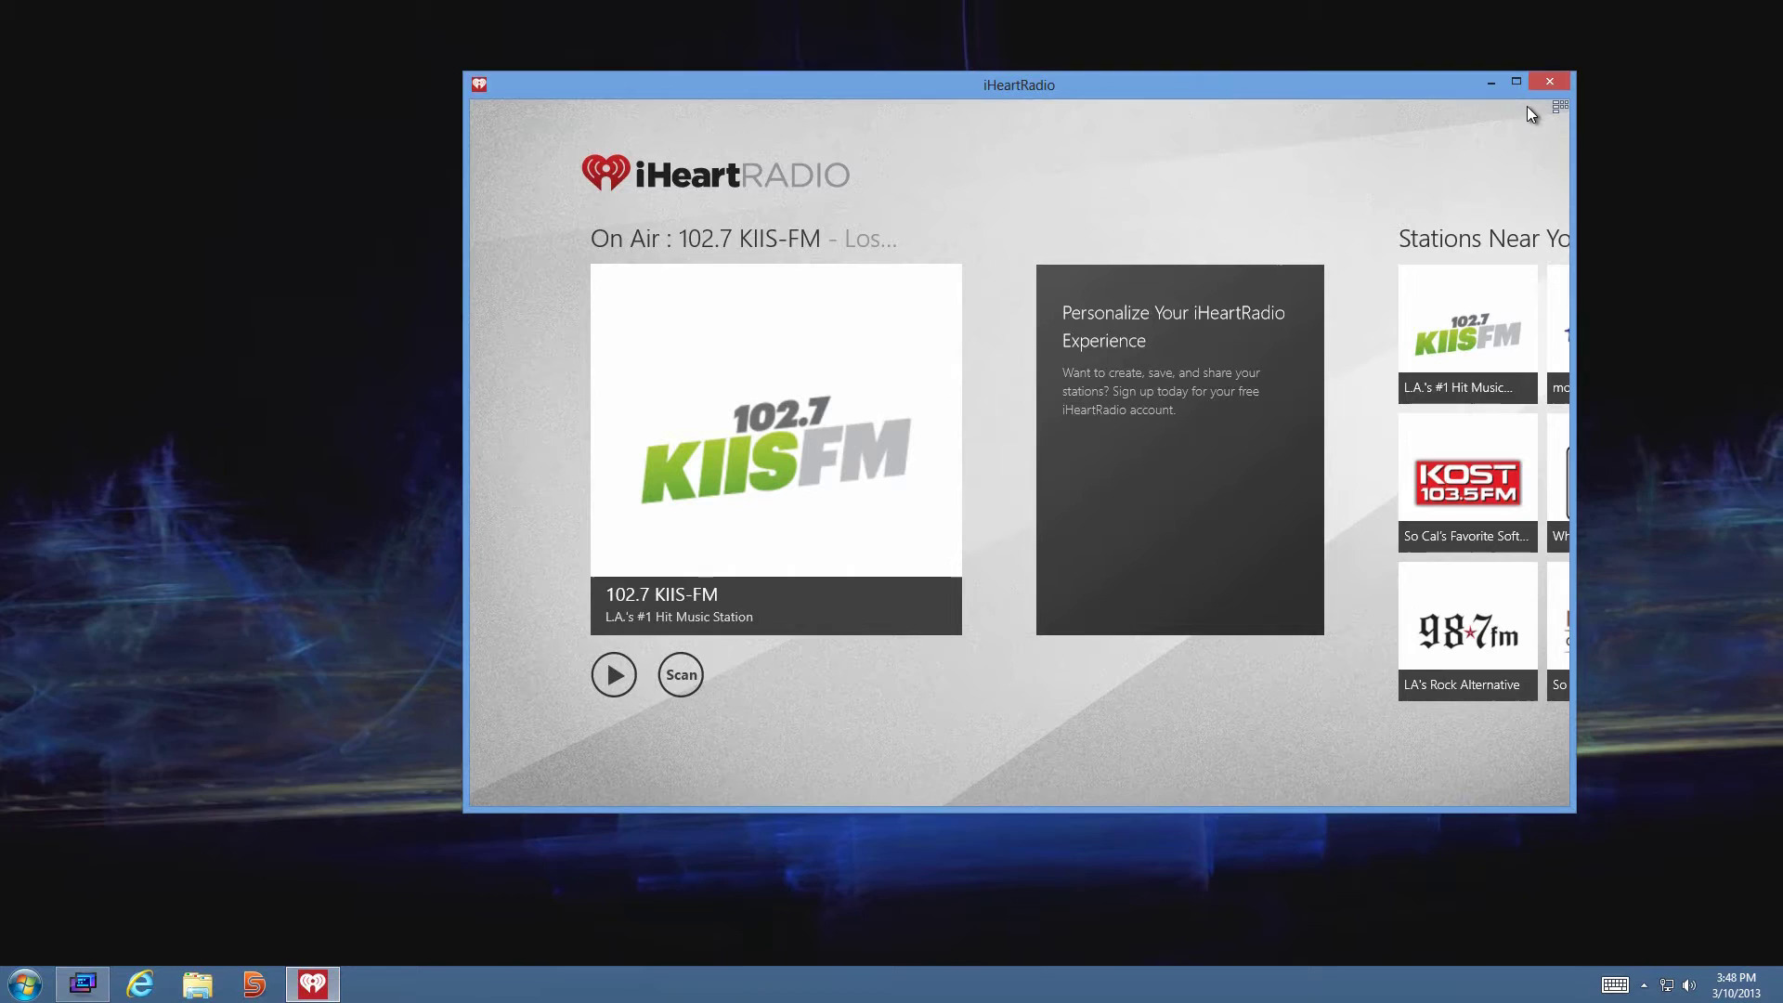
mouse_move(1557, 109)
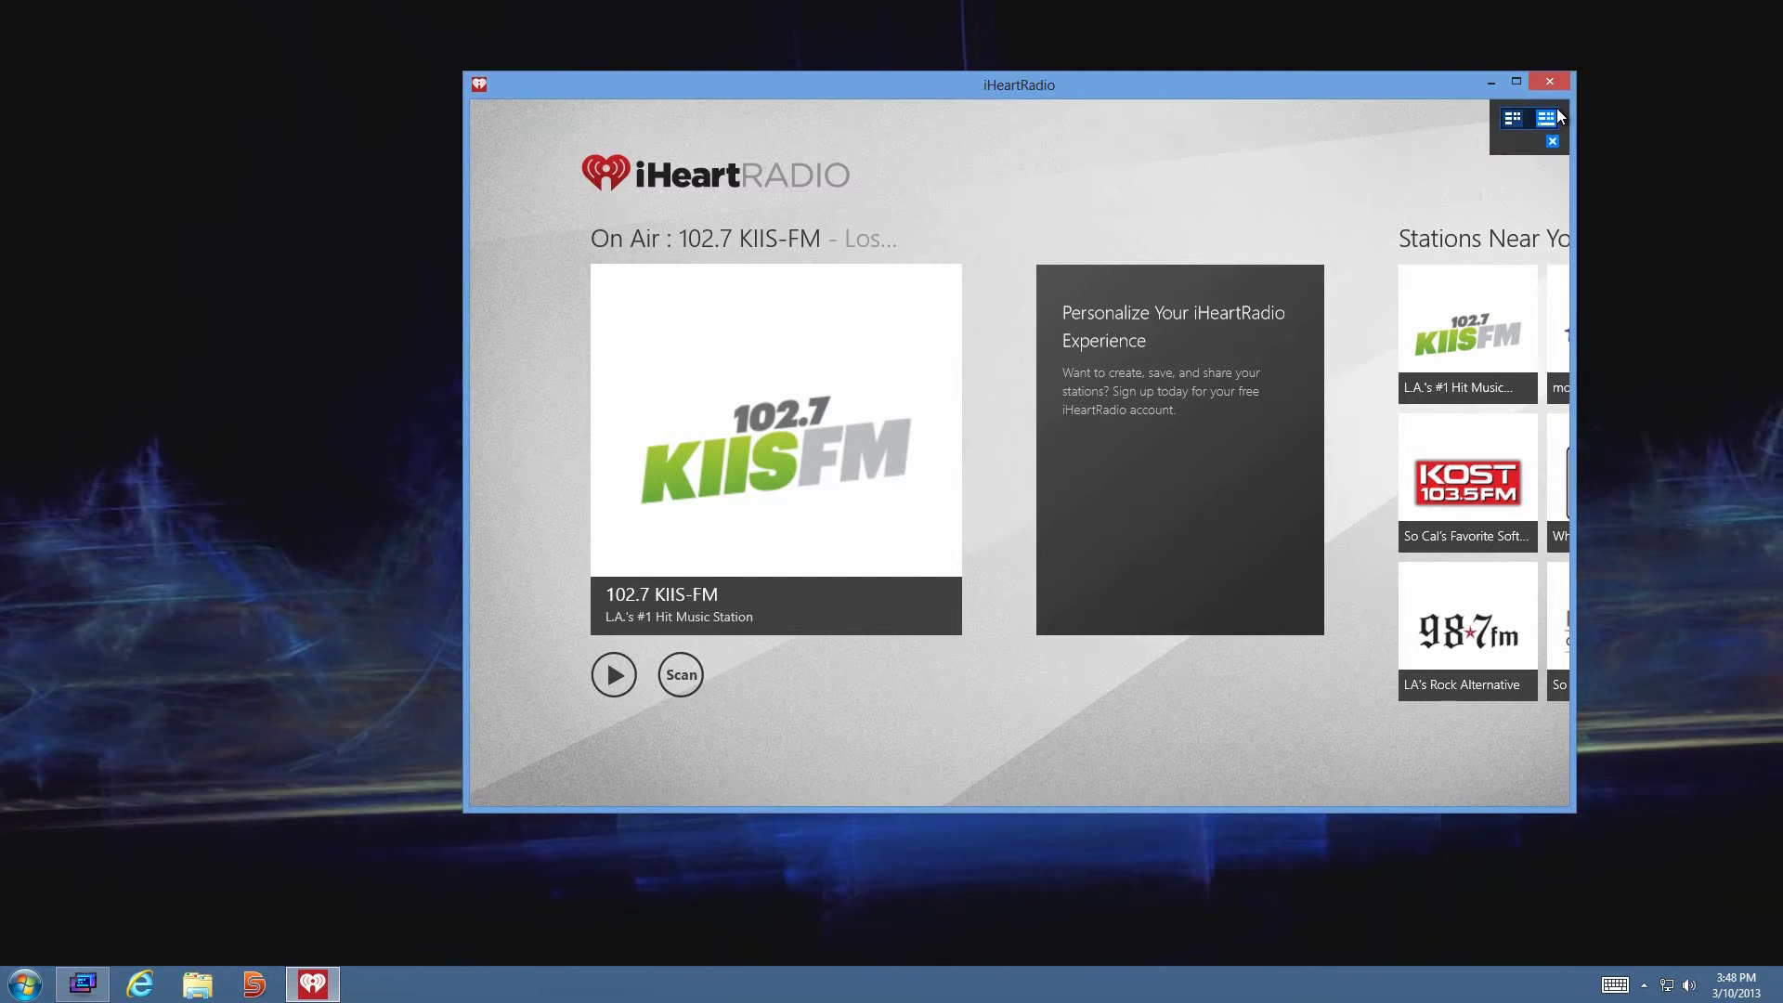
left_click(1510, 121)
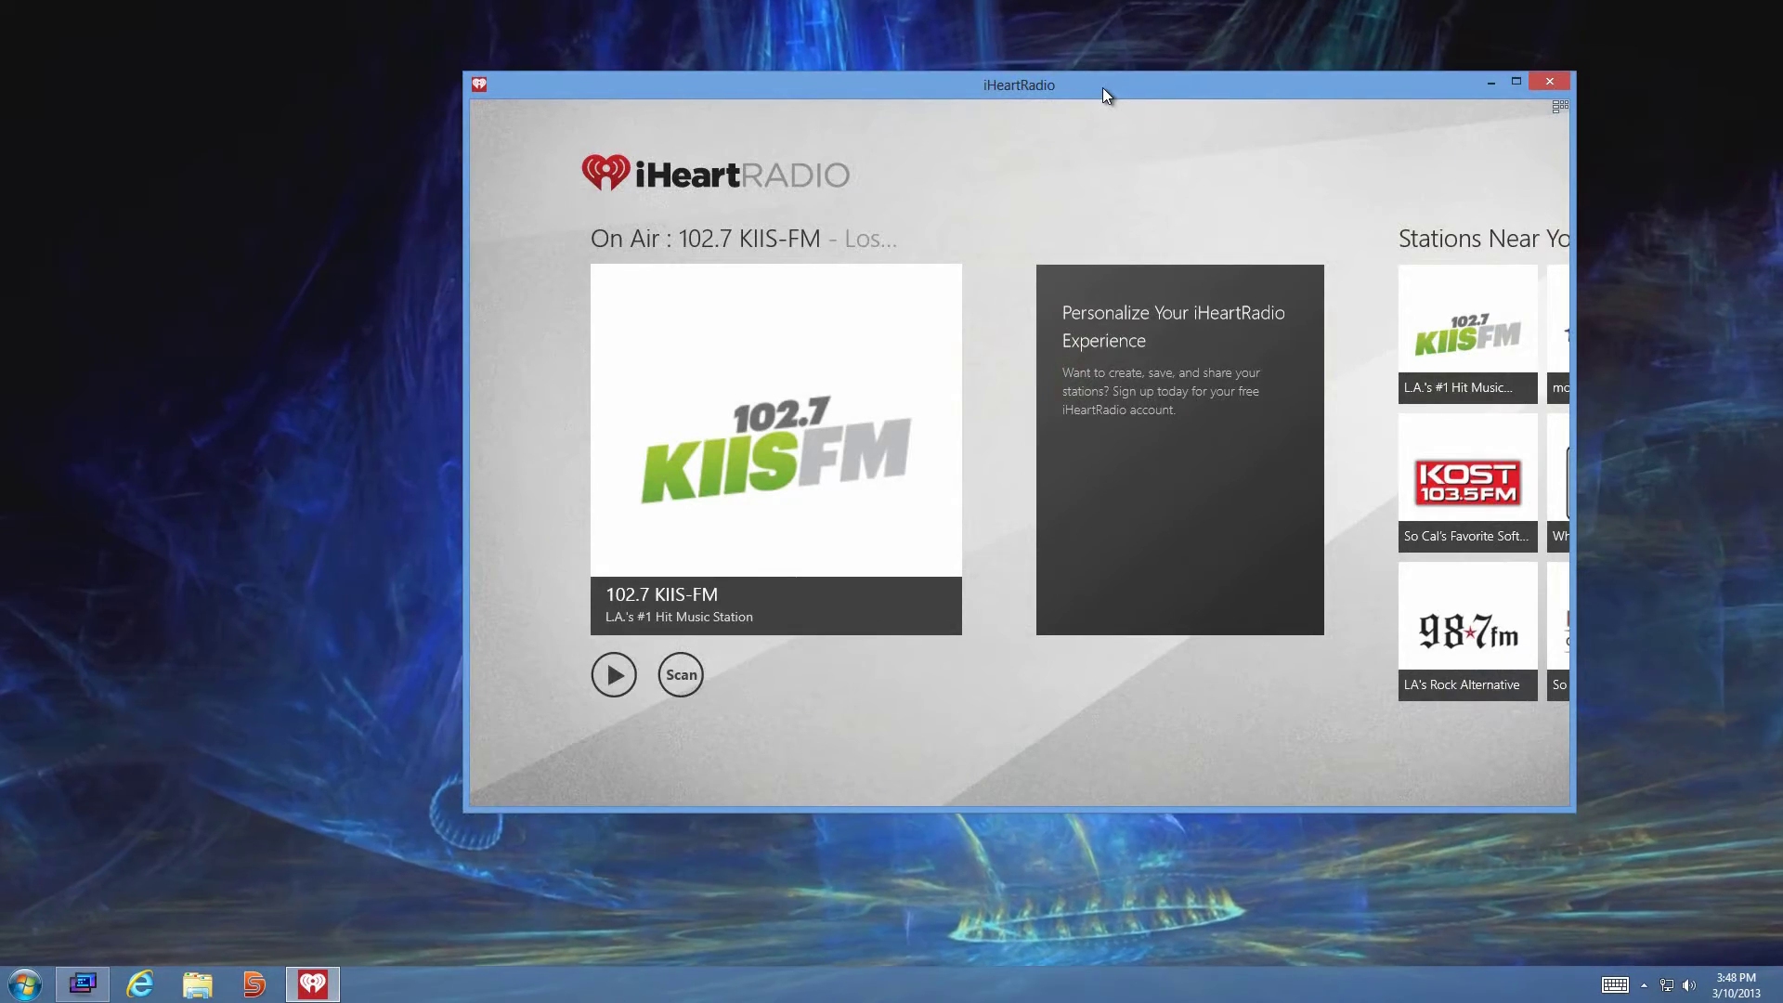
Step: Maximize iHeartRadio and open its taskbar jump list to put it away
left_click(1516, 84)
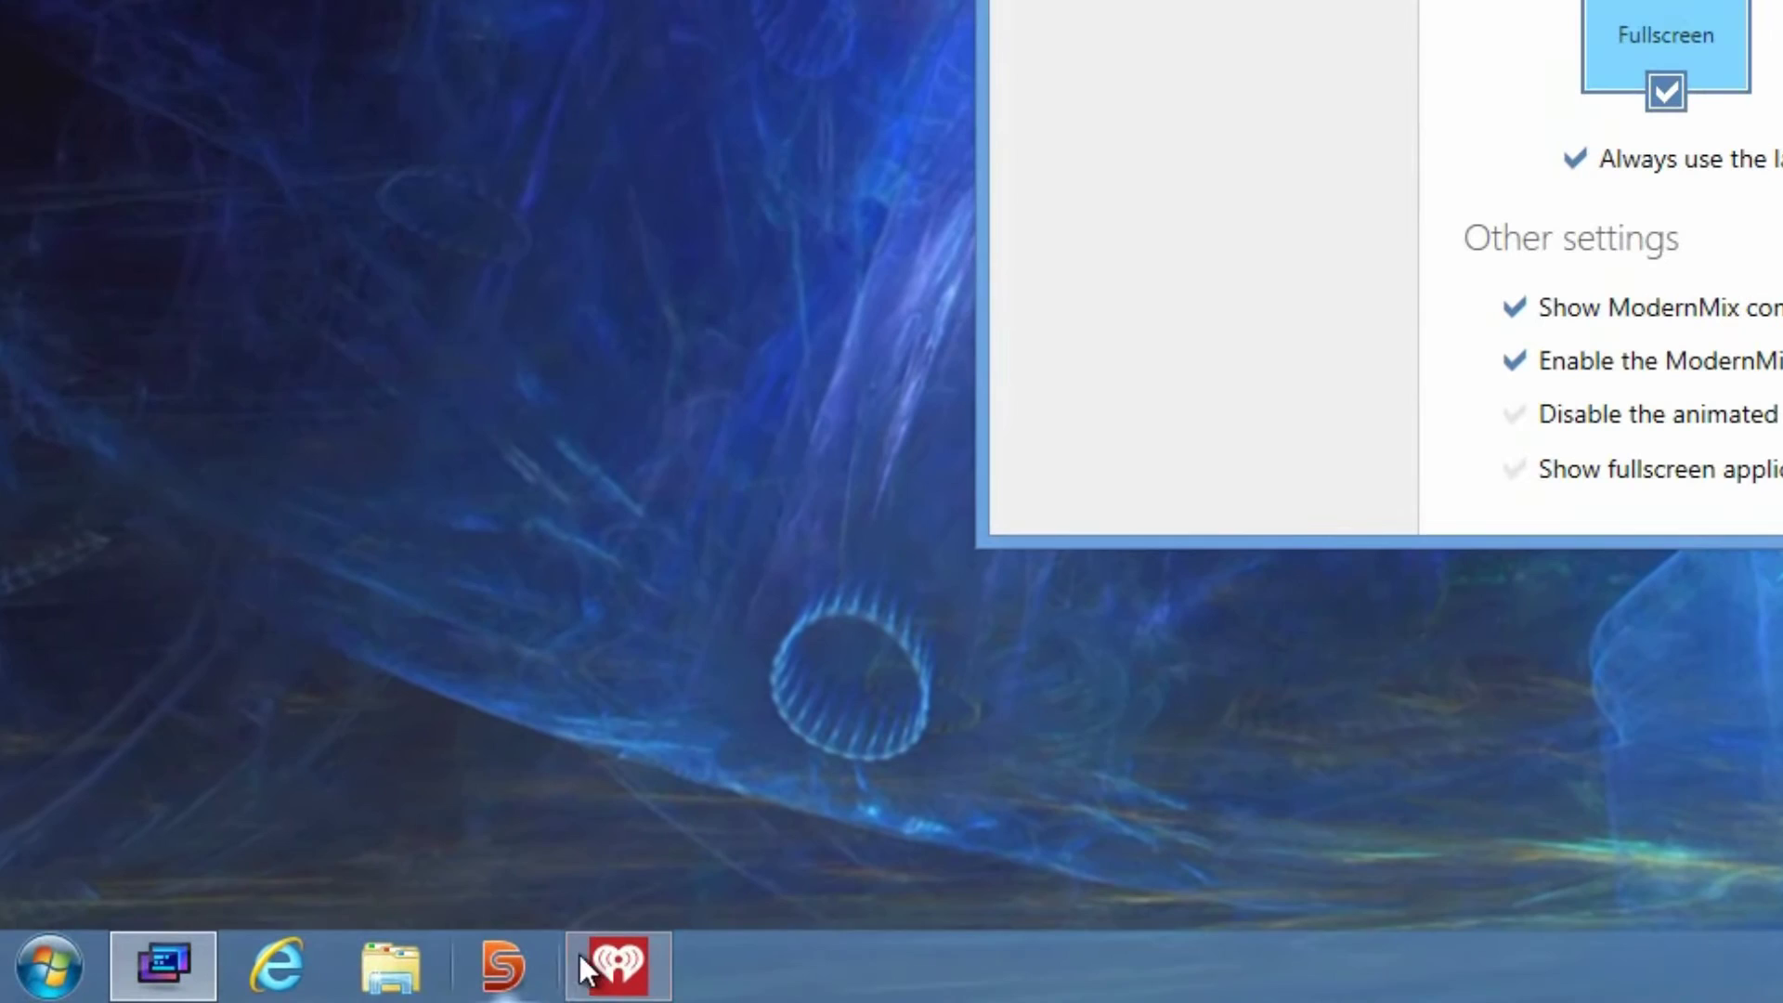
right_click(595, 952)
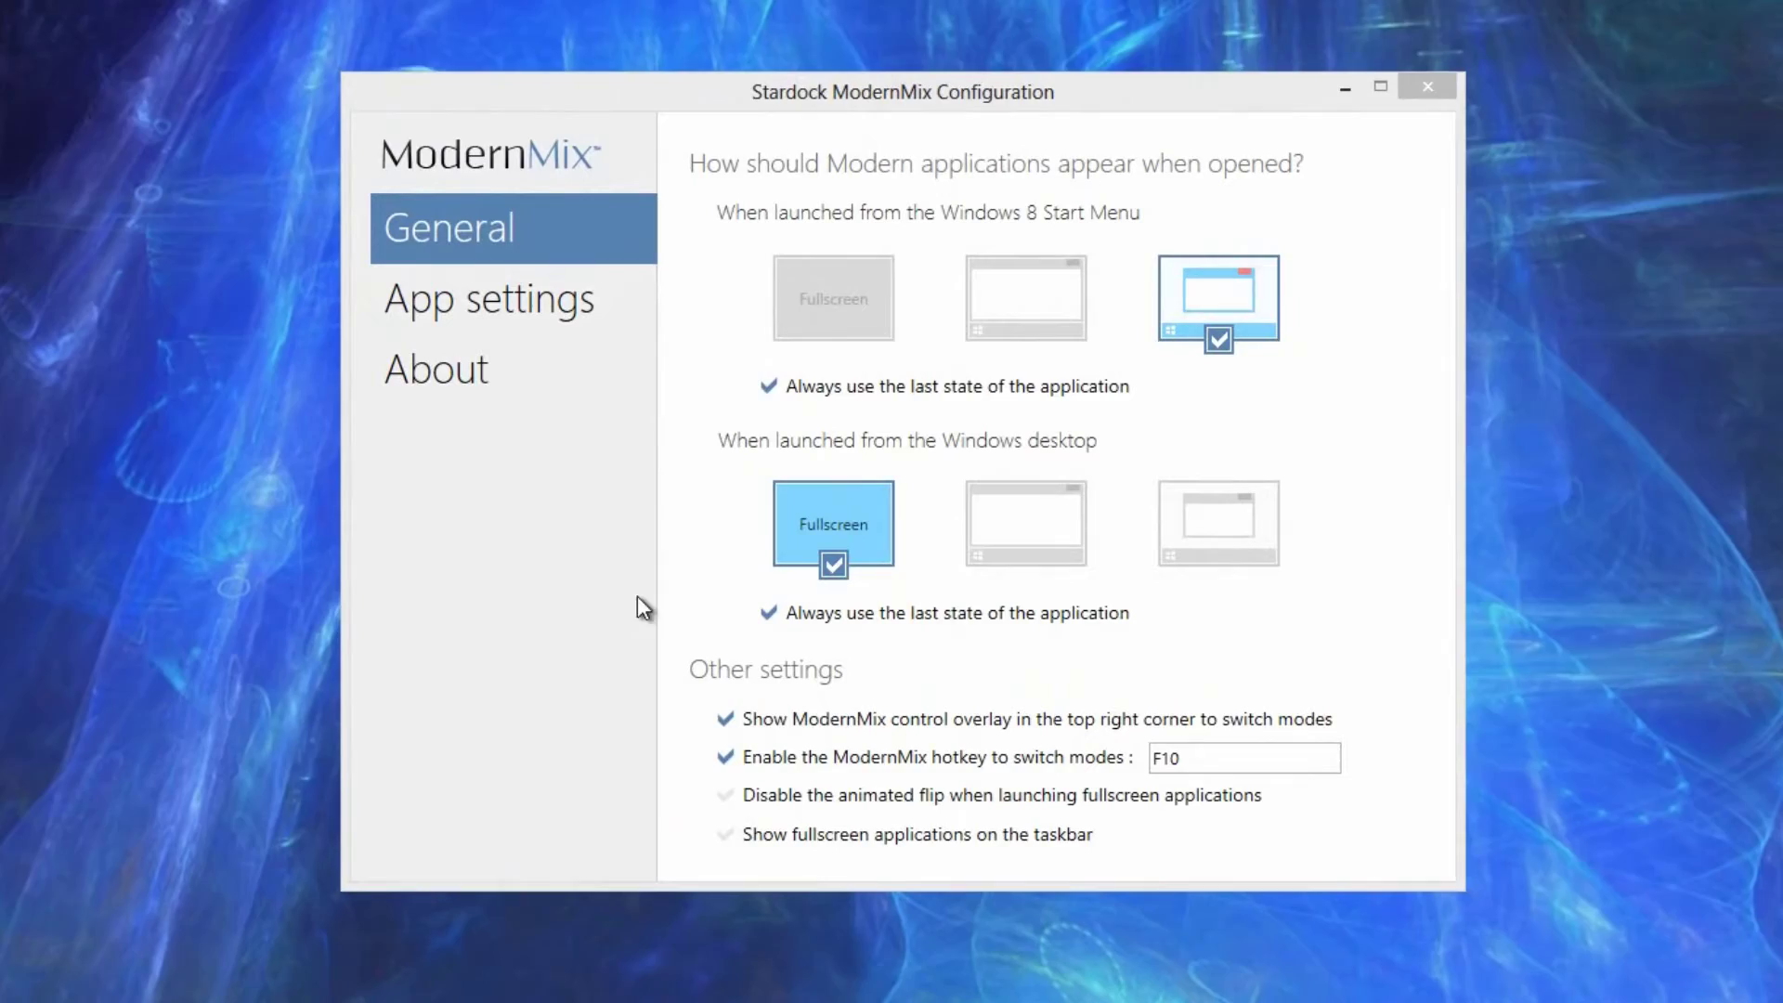
Step: Disable the flip animation, open Messaging as a window moved right, and return to ModernMix
left_click(723, 799)
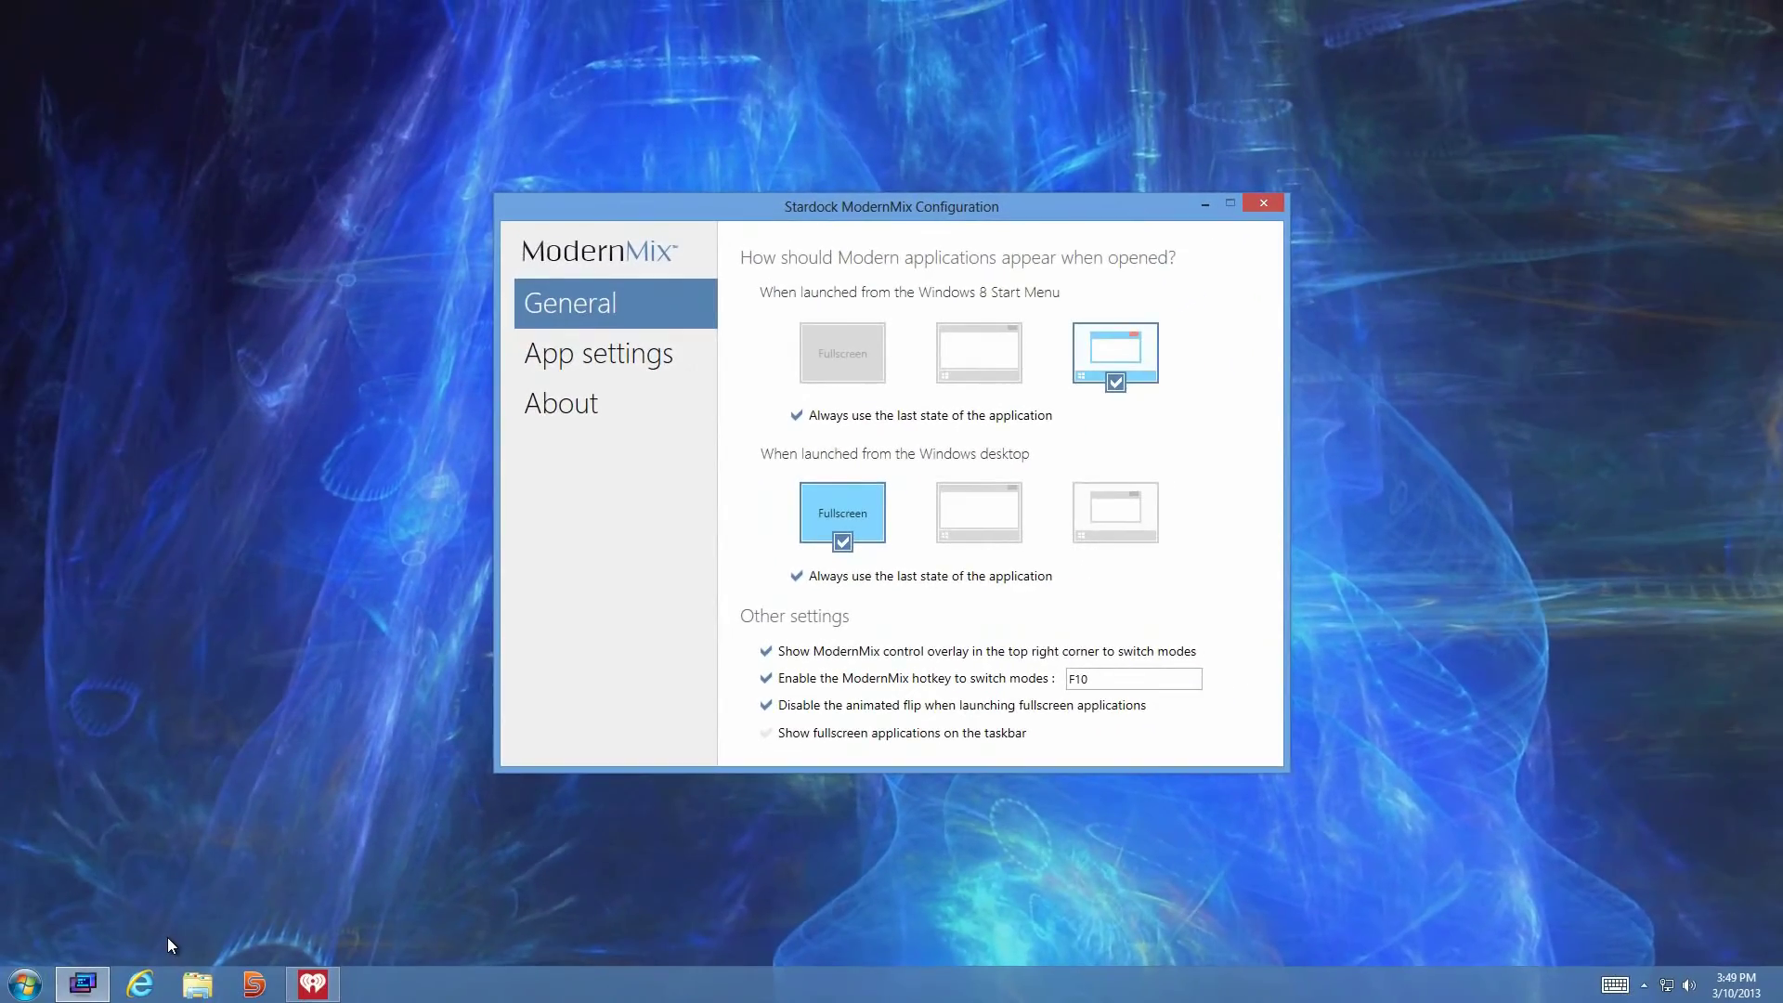
key("super")
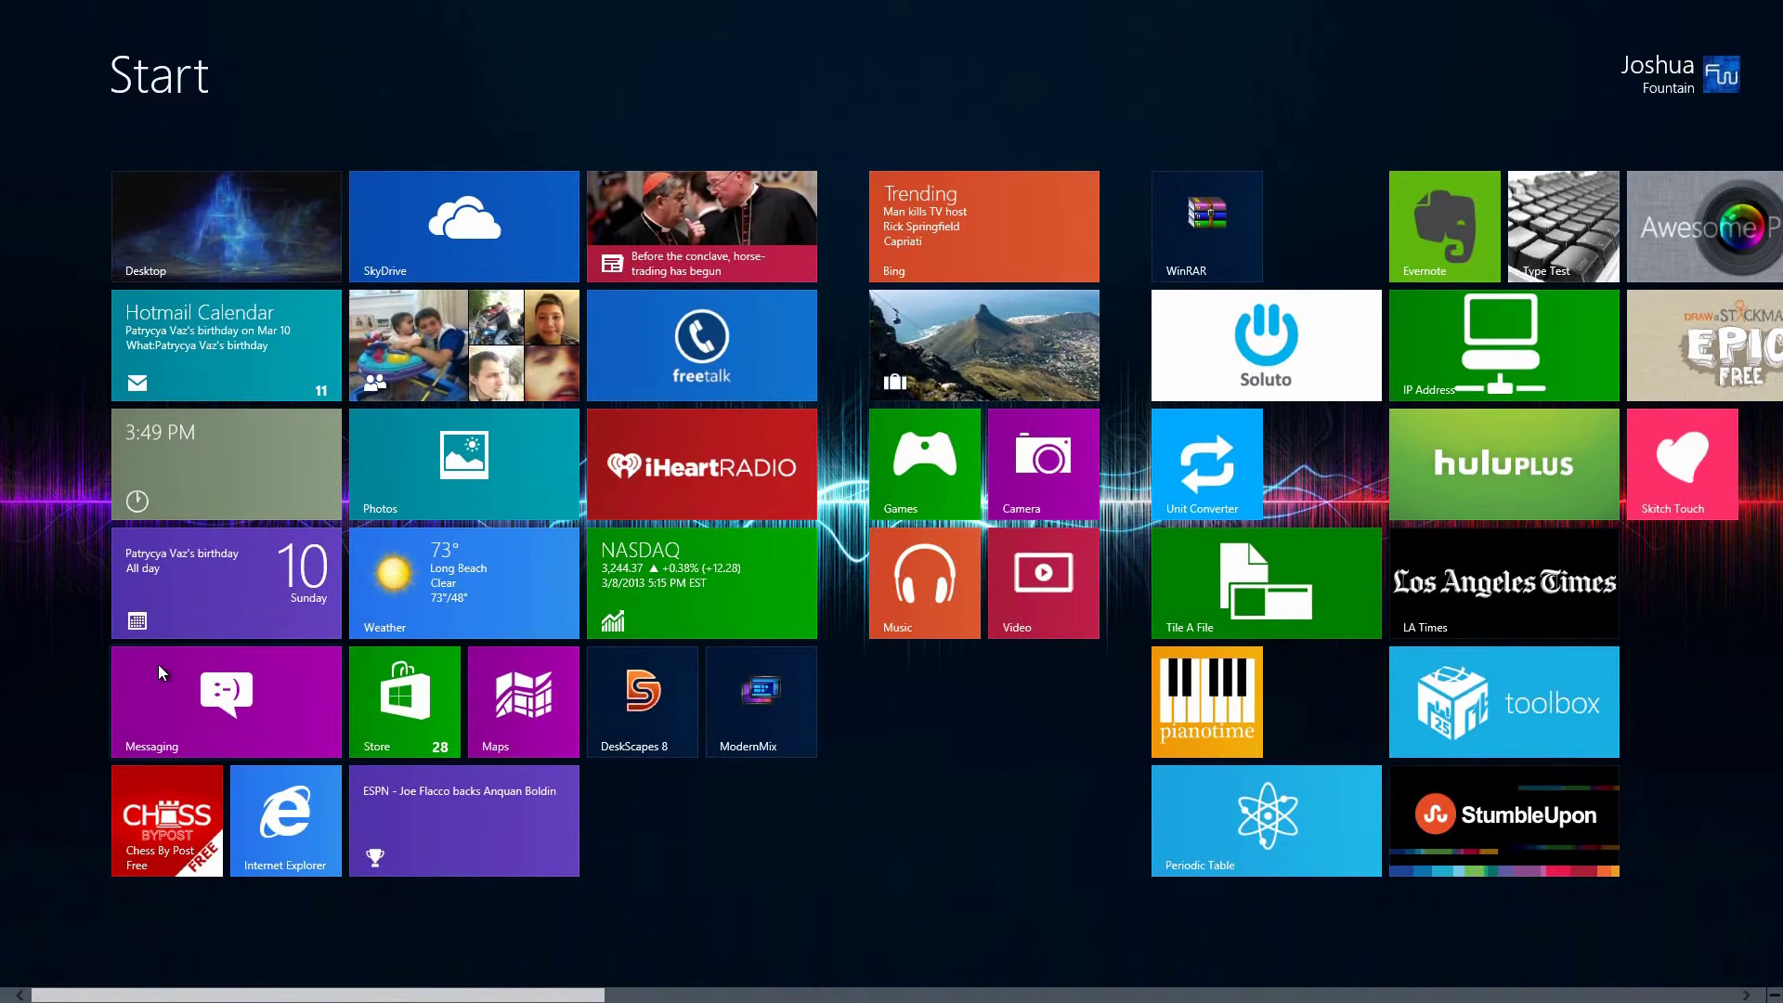
left_click(158, 665)
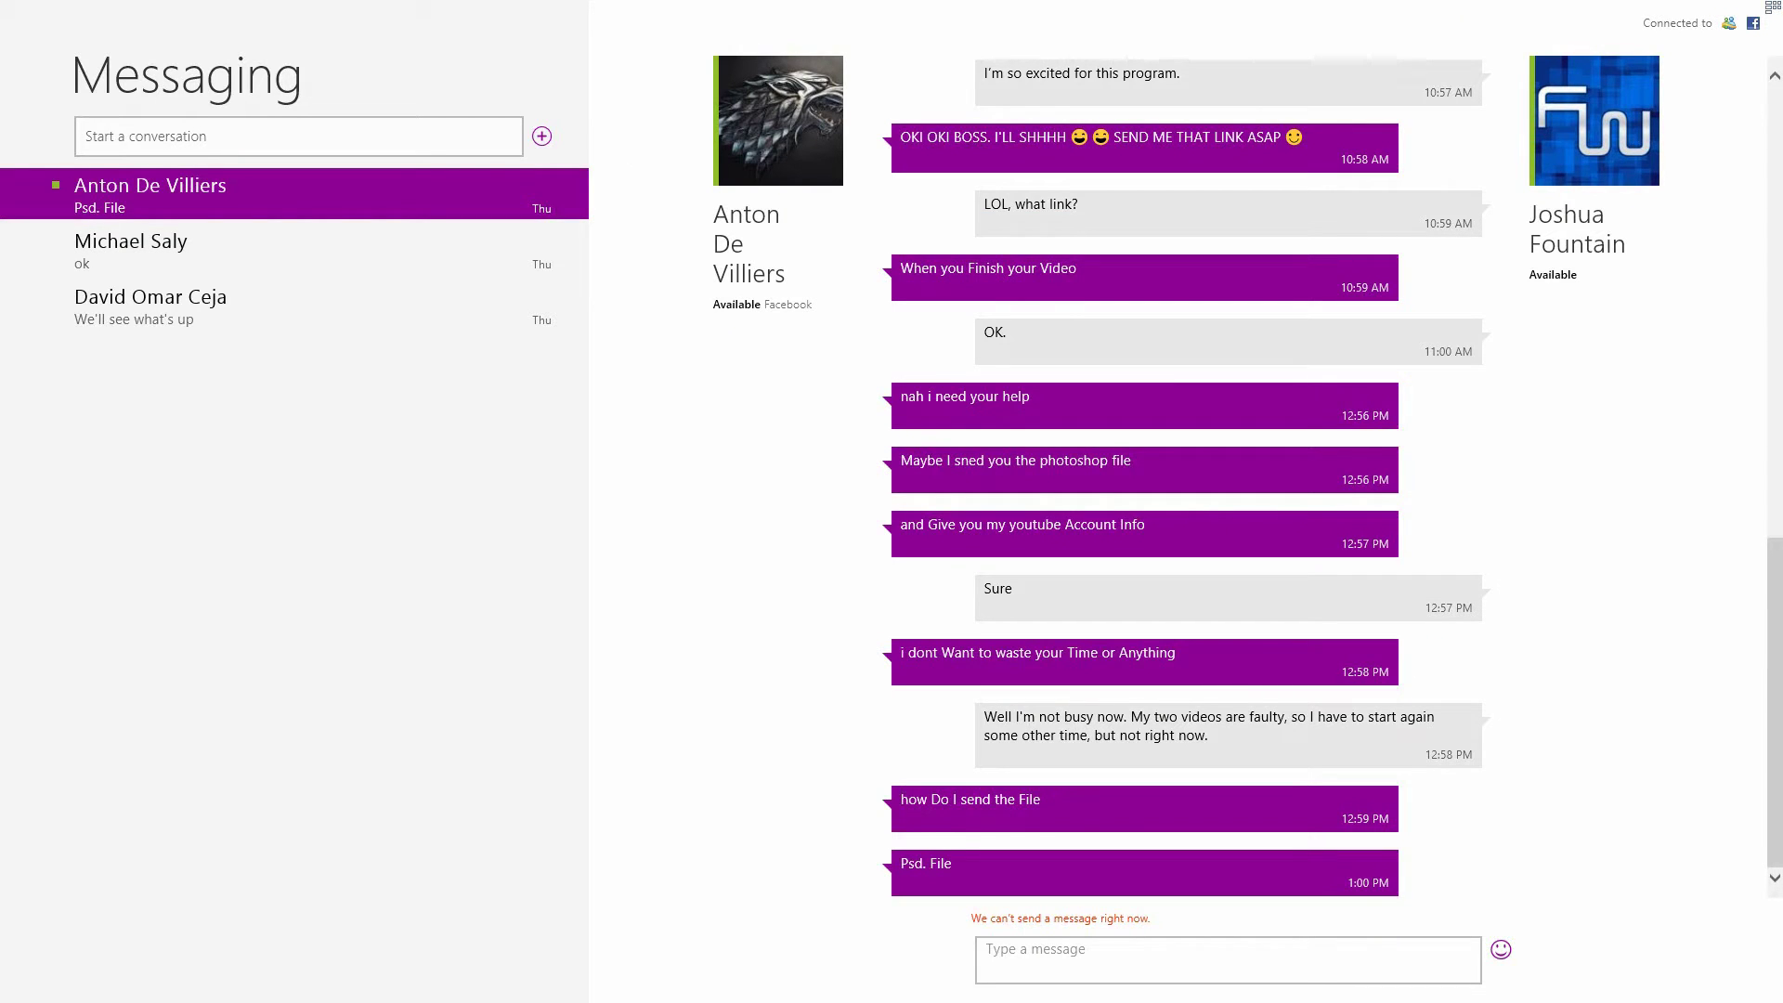
left_click(1758, 19)
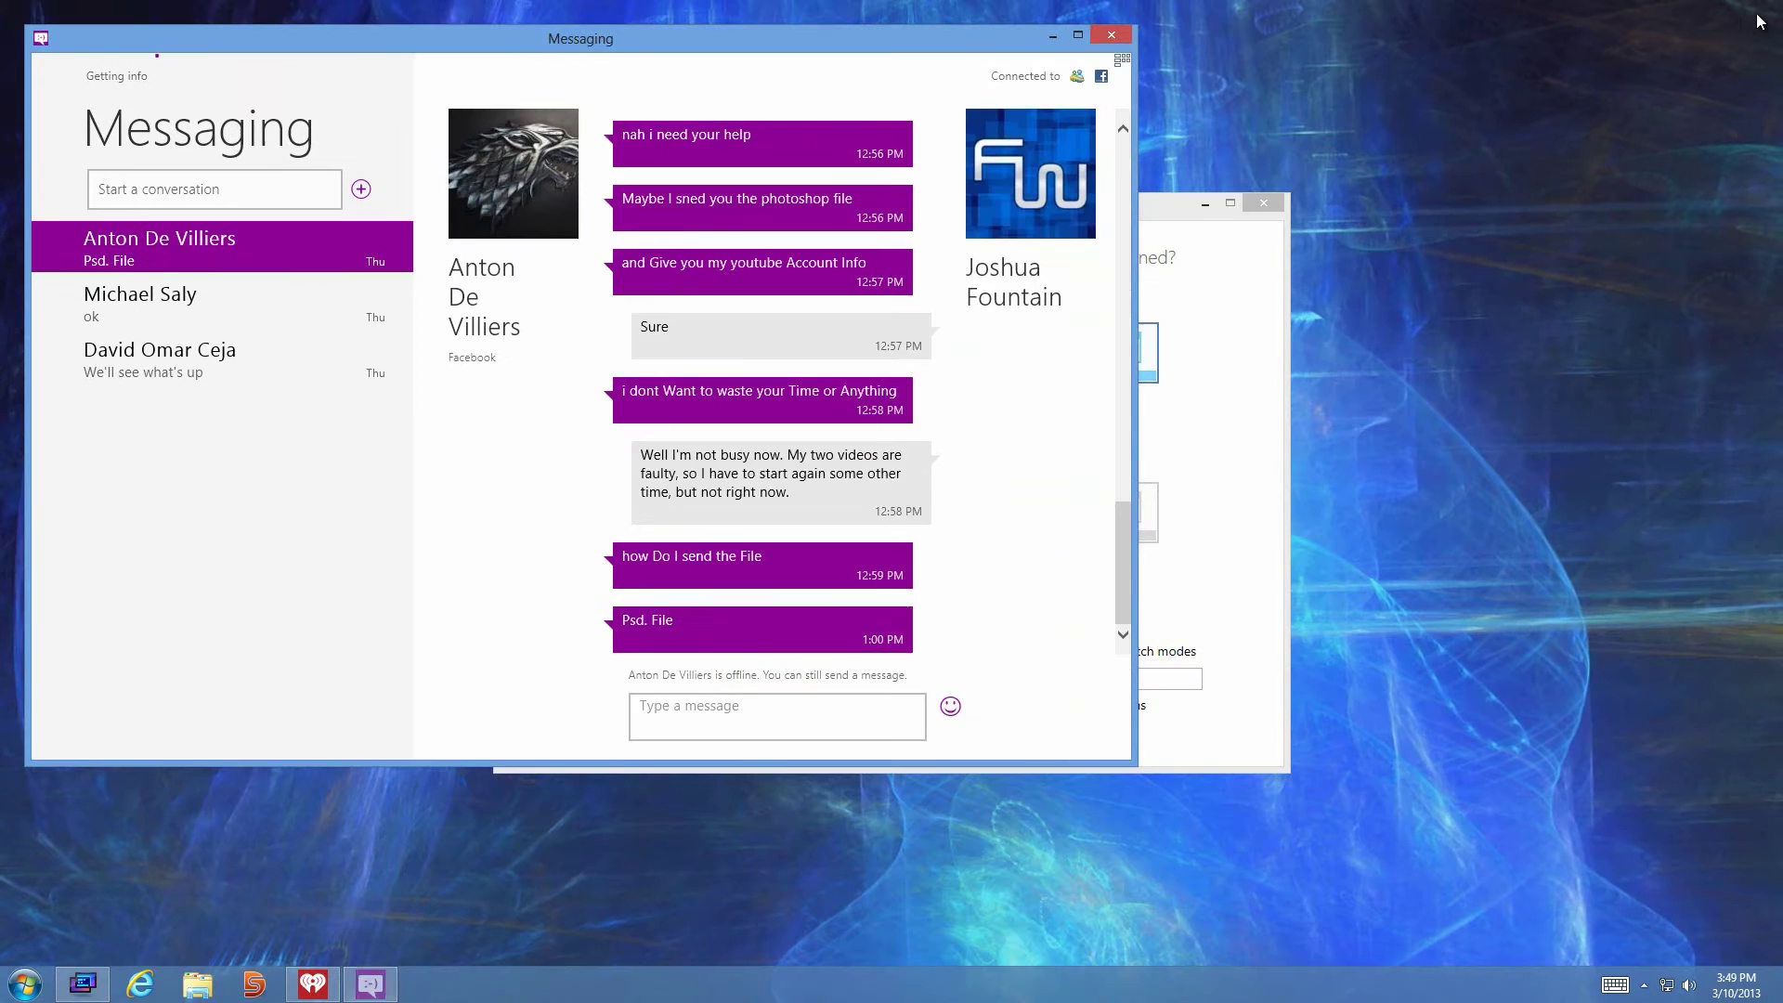
left_click_drag(800, 39, 1438, 98)
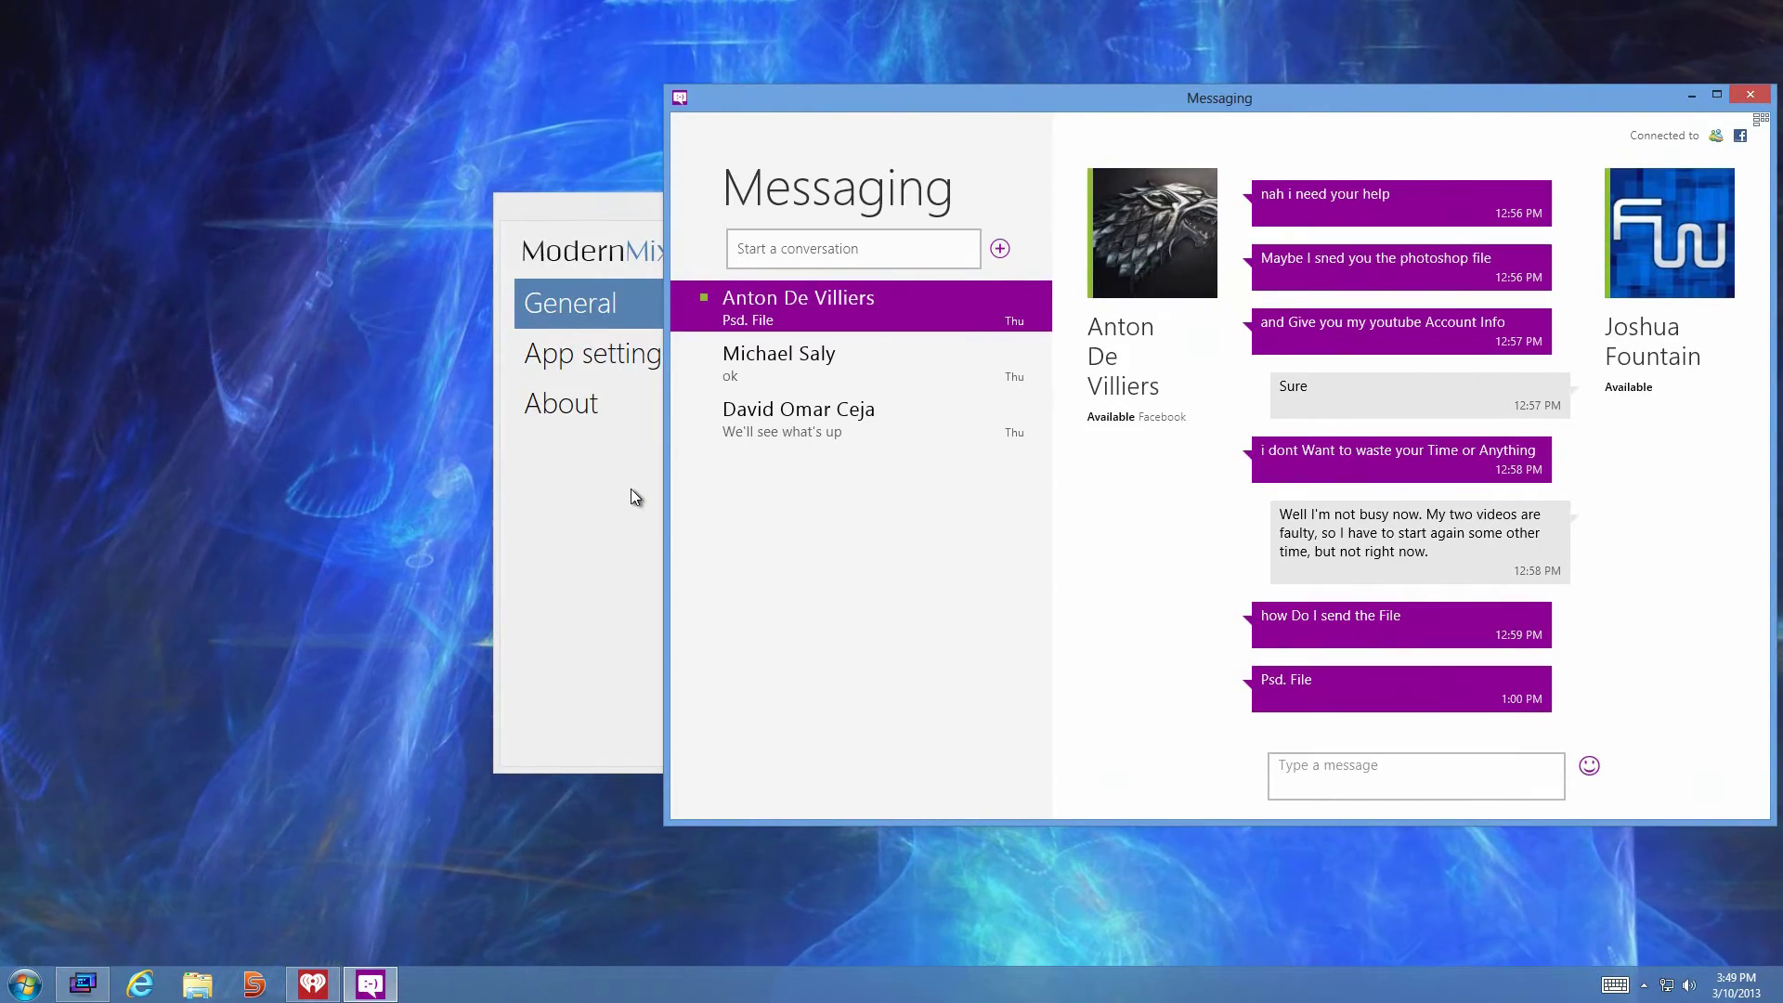
left_click(633, 434)
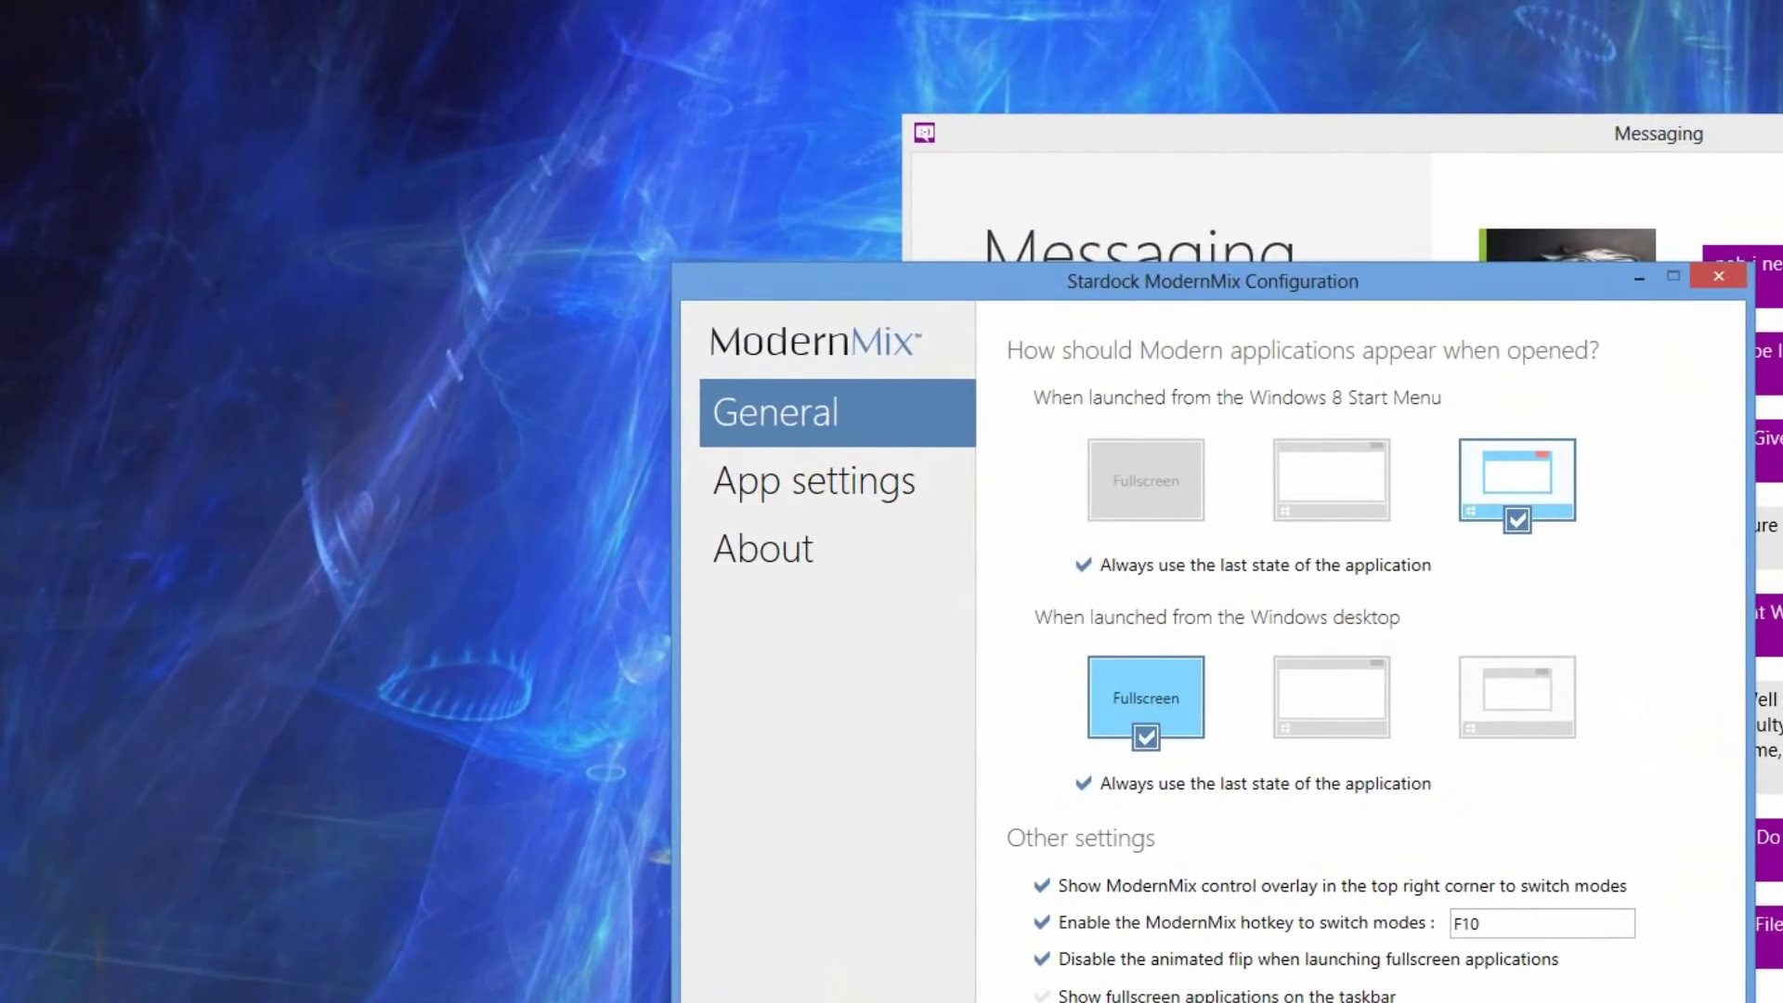
Step: Enable showing fullscreen apps on the taskbar, then open Free Talk and switch it windowed
mouse_move(5, 663)
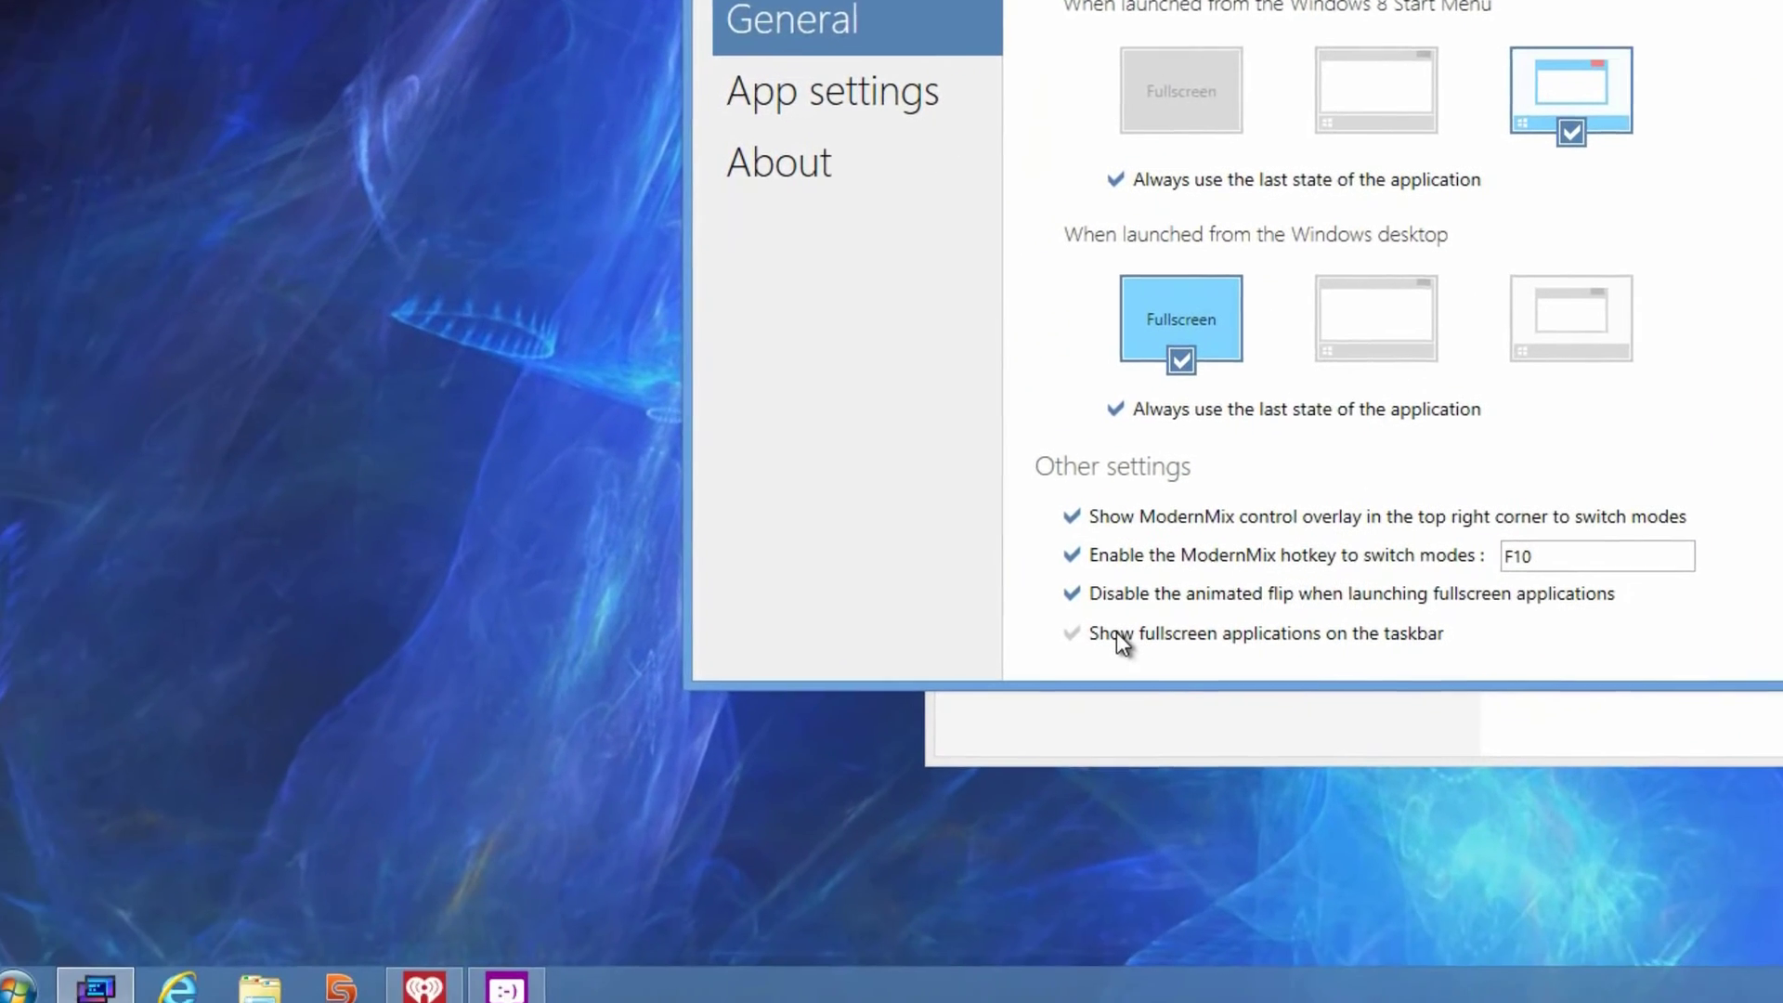
left_click(800, 857)
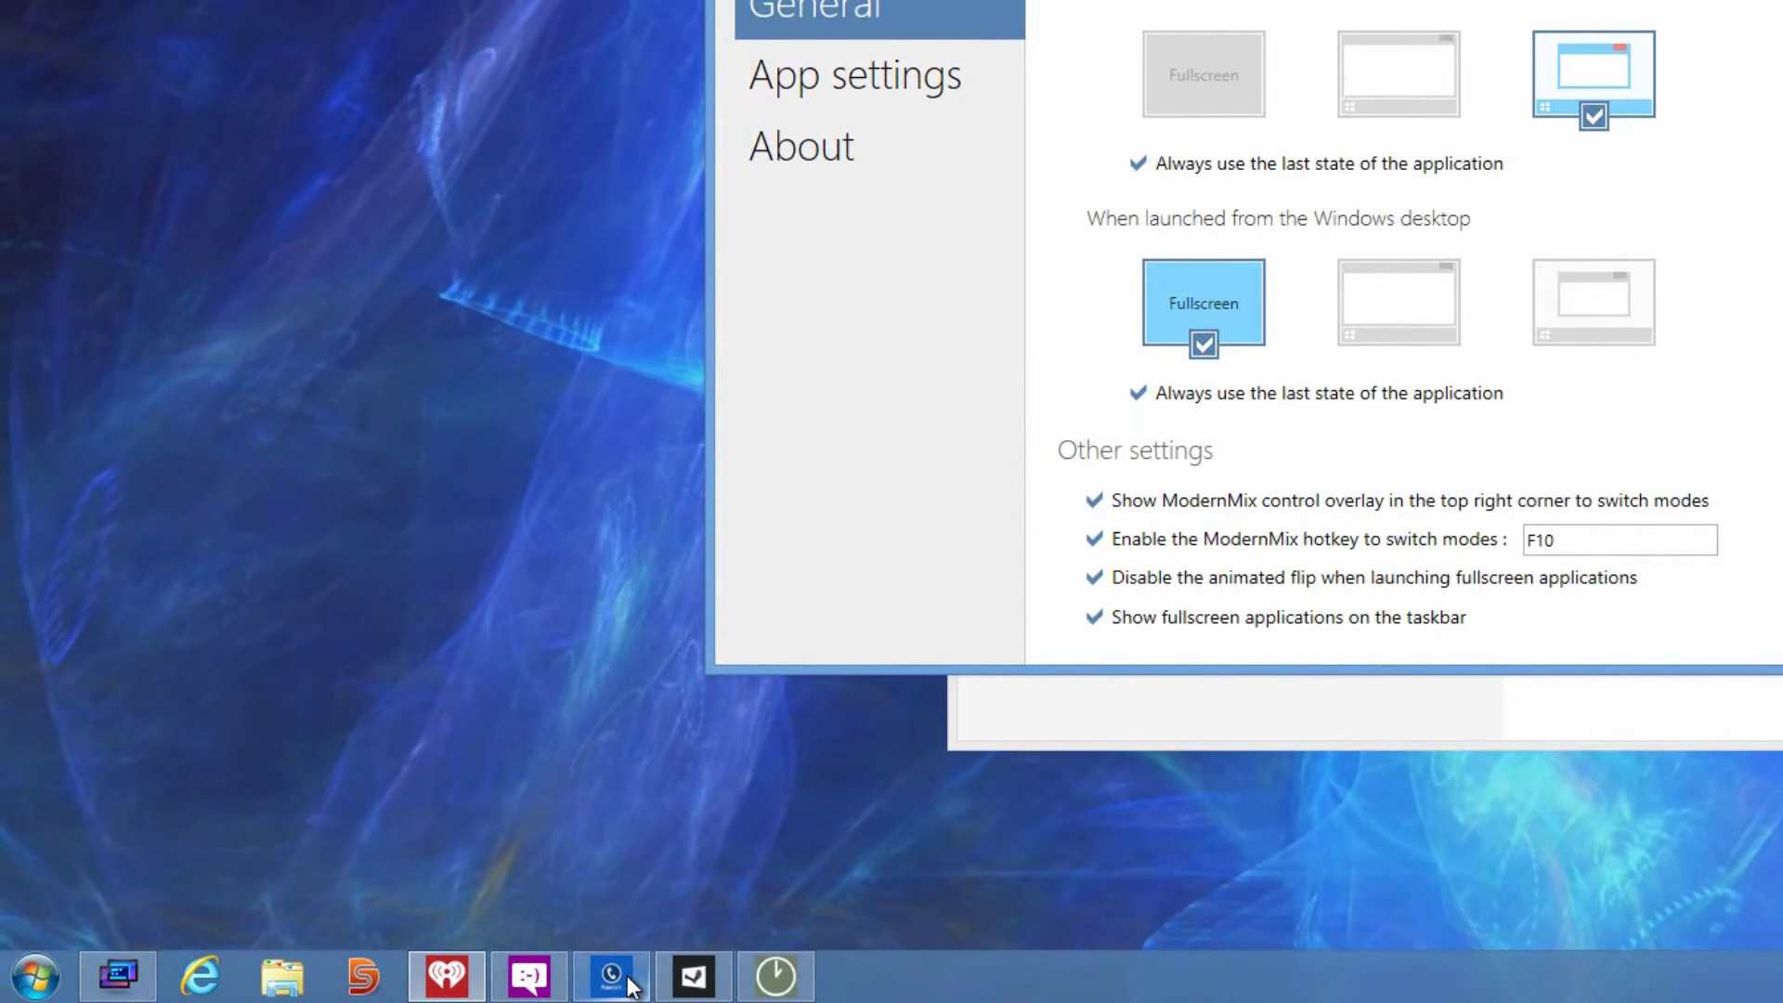
mouse_move(632, 986)
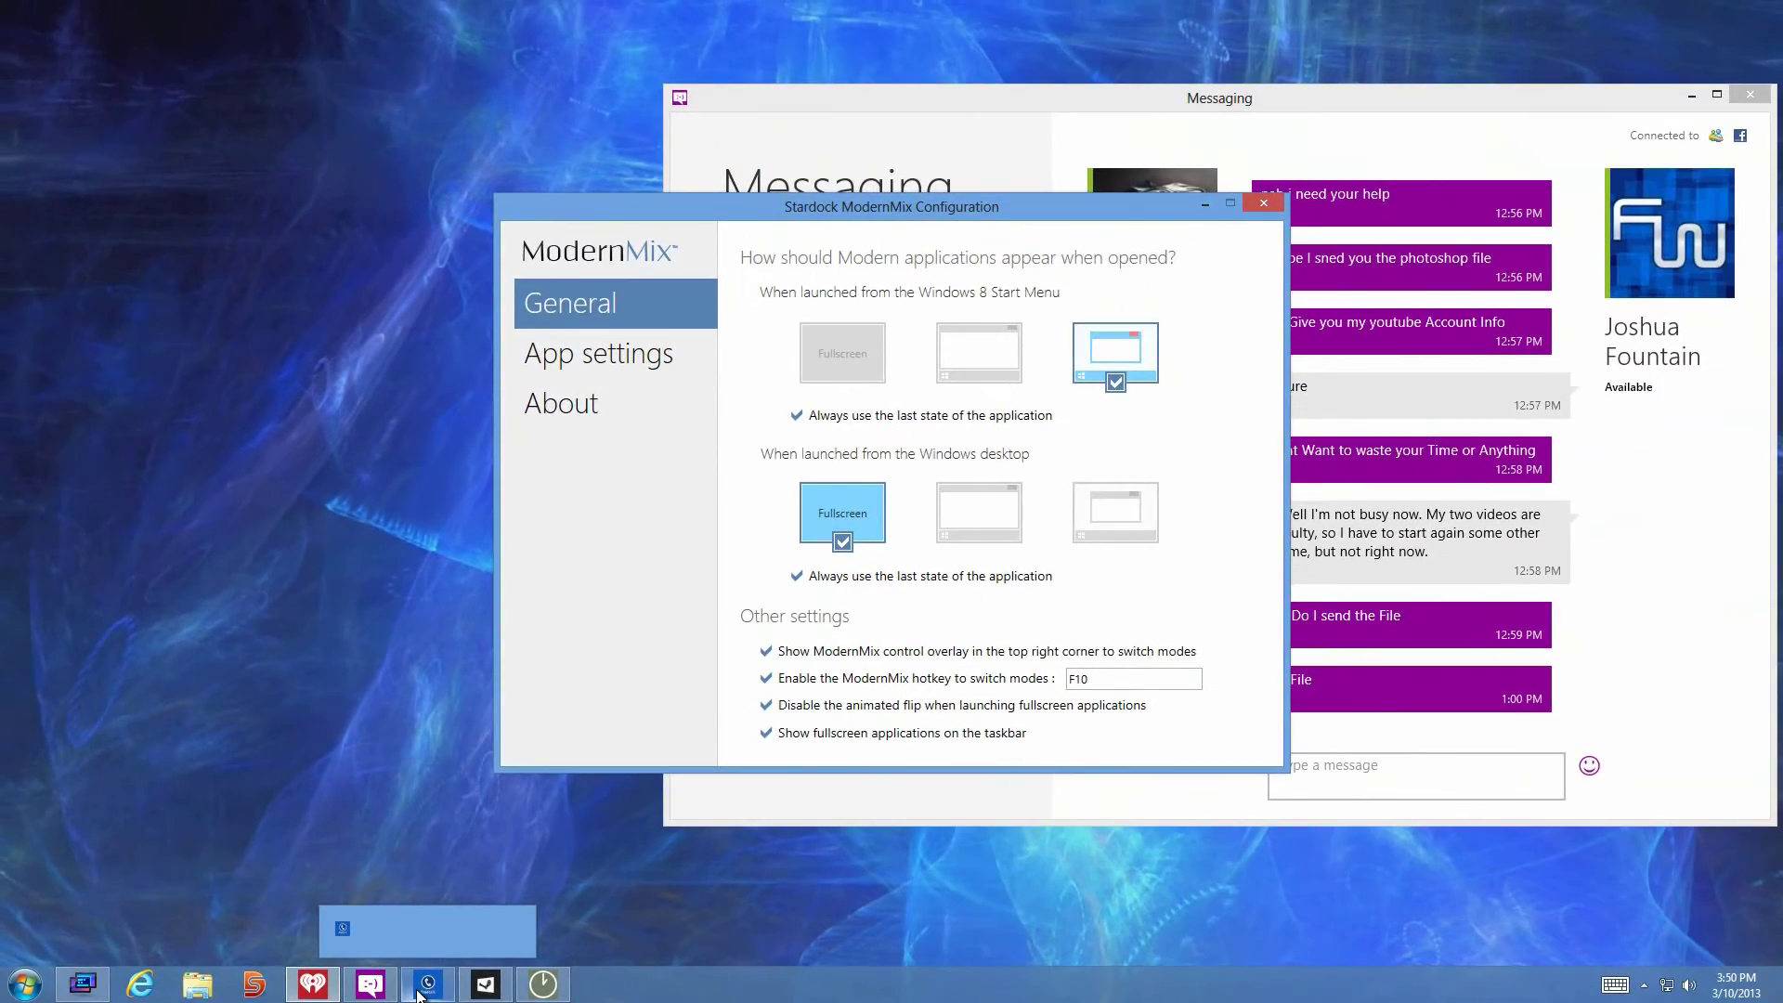
left_click(418, 992)
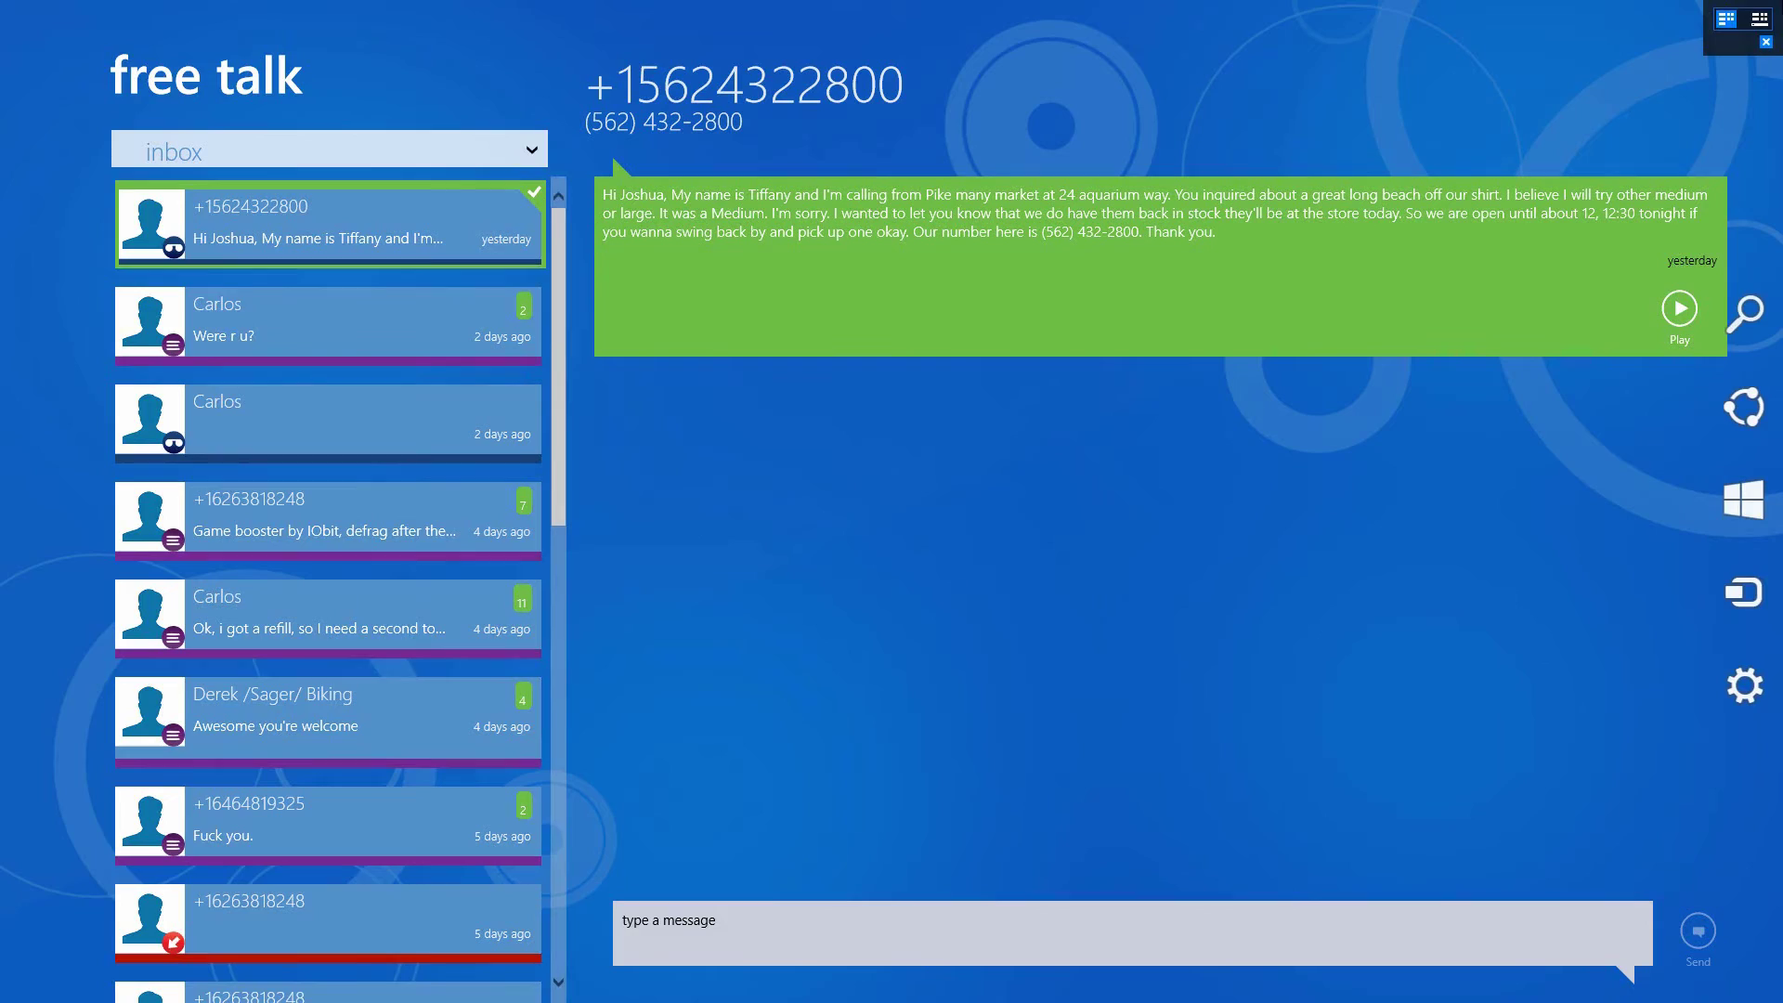
left_click(1757, 18)
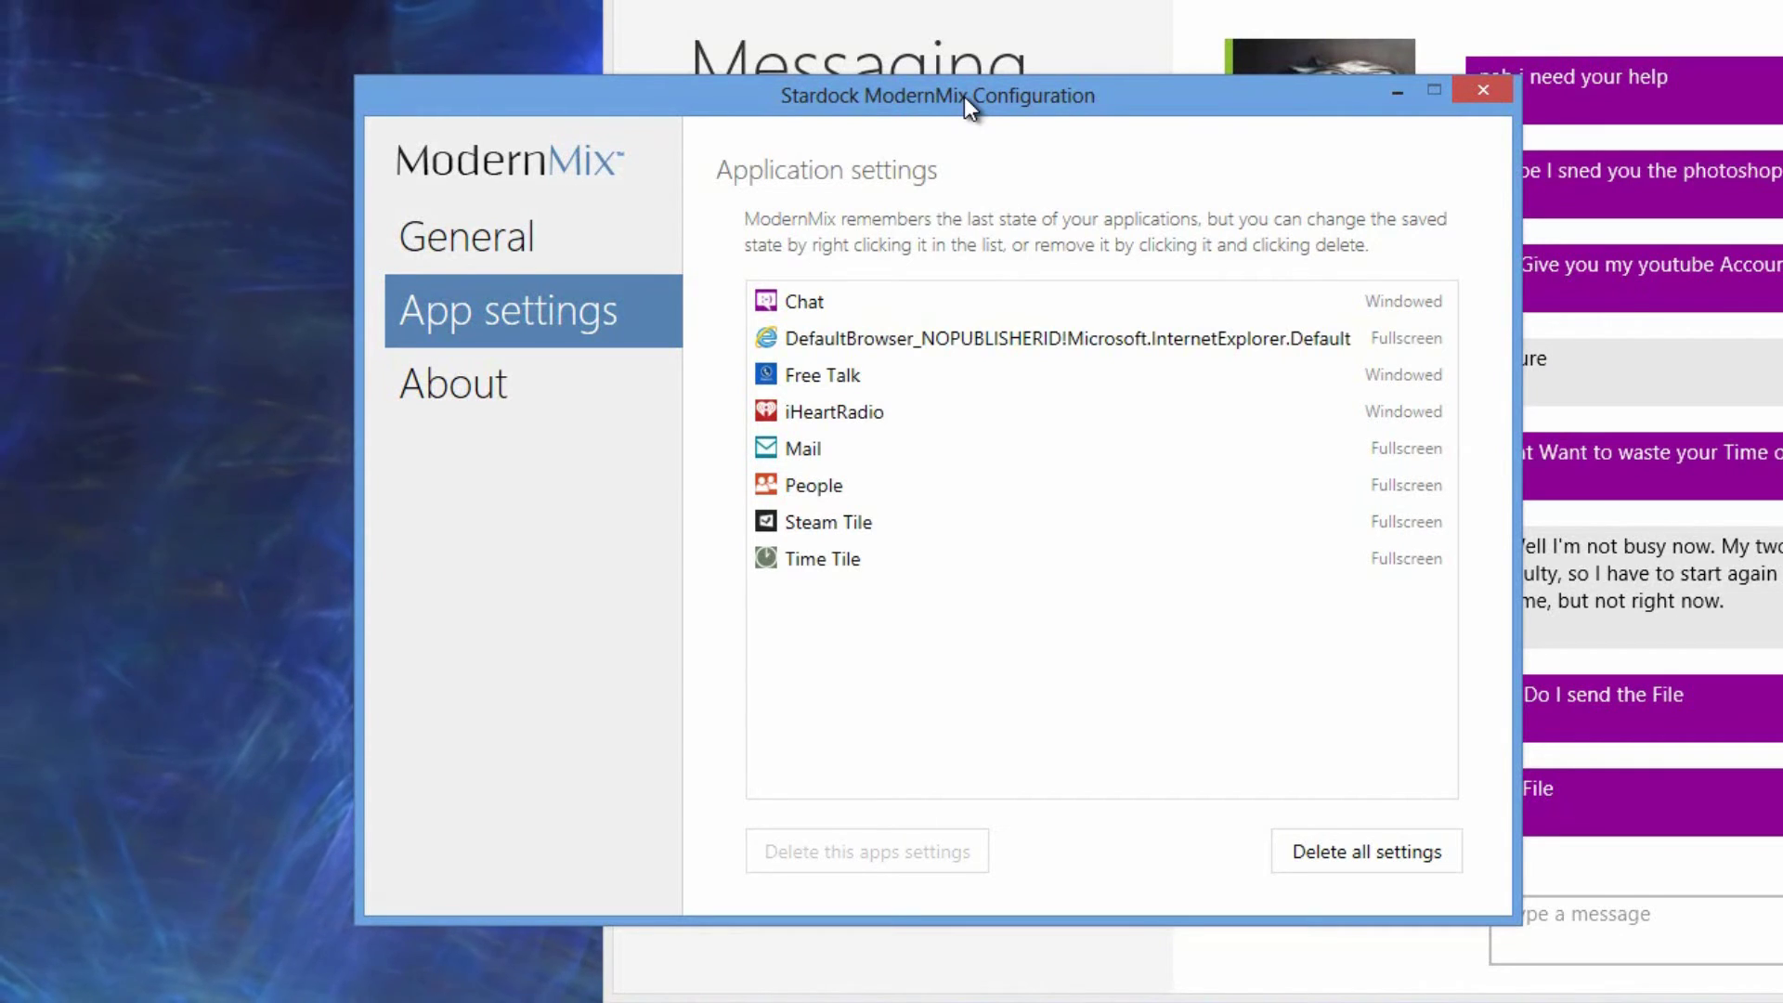
Step: Delete the saved Chat app setting, then delete saved settings for all applications
left_click(830, 297)
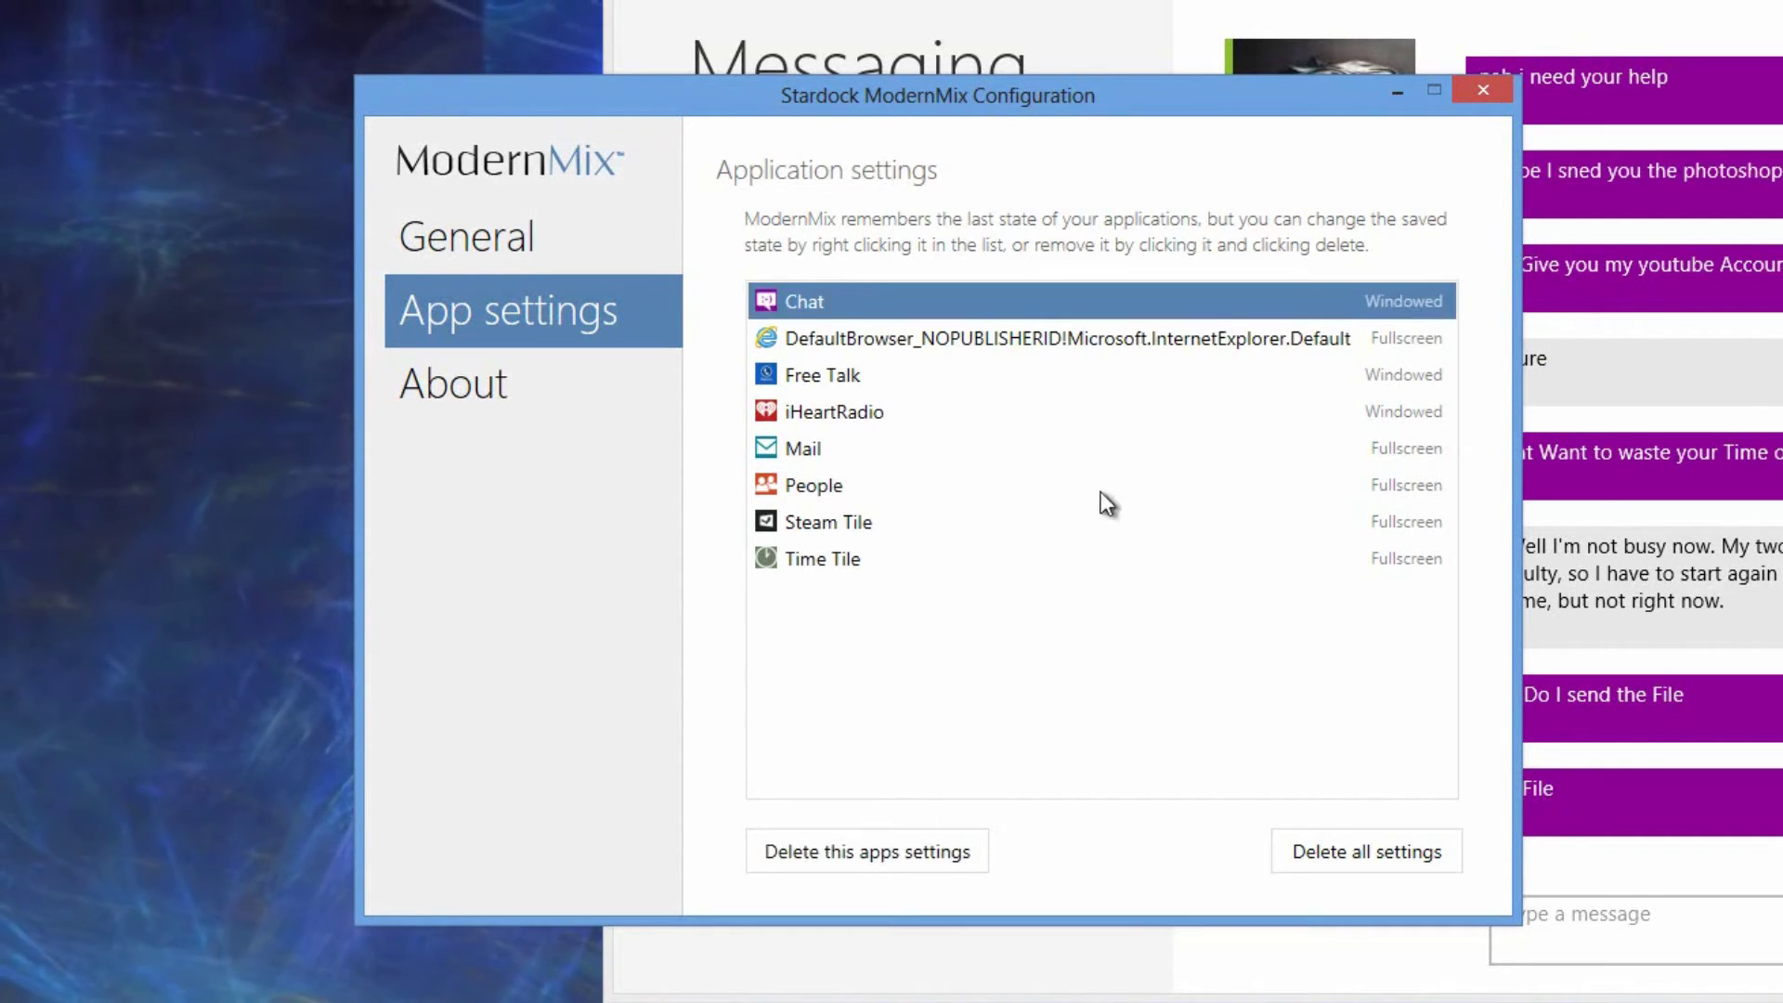
left_click(866, 851)
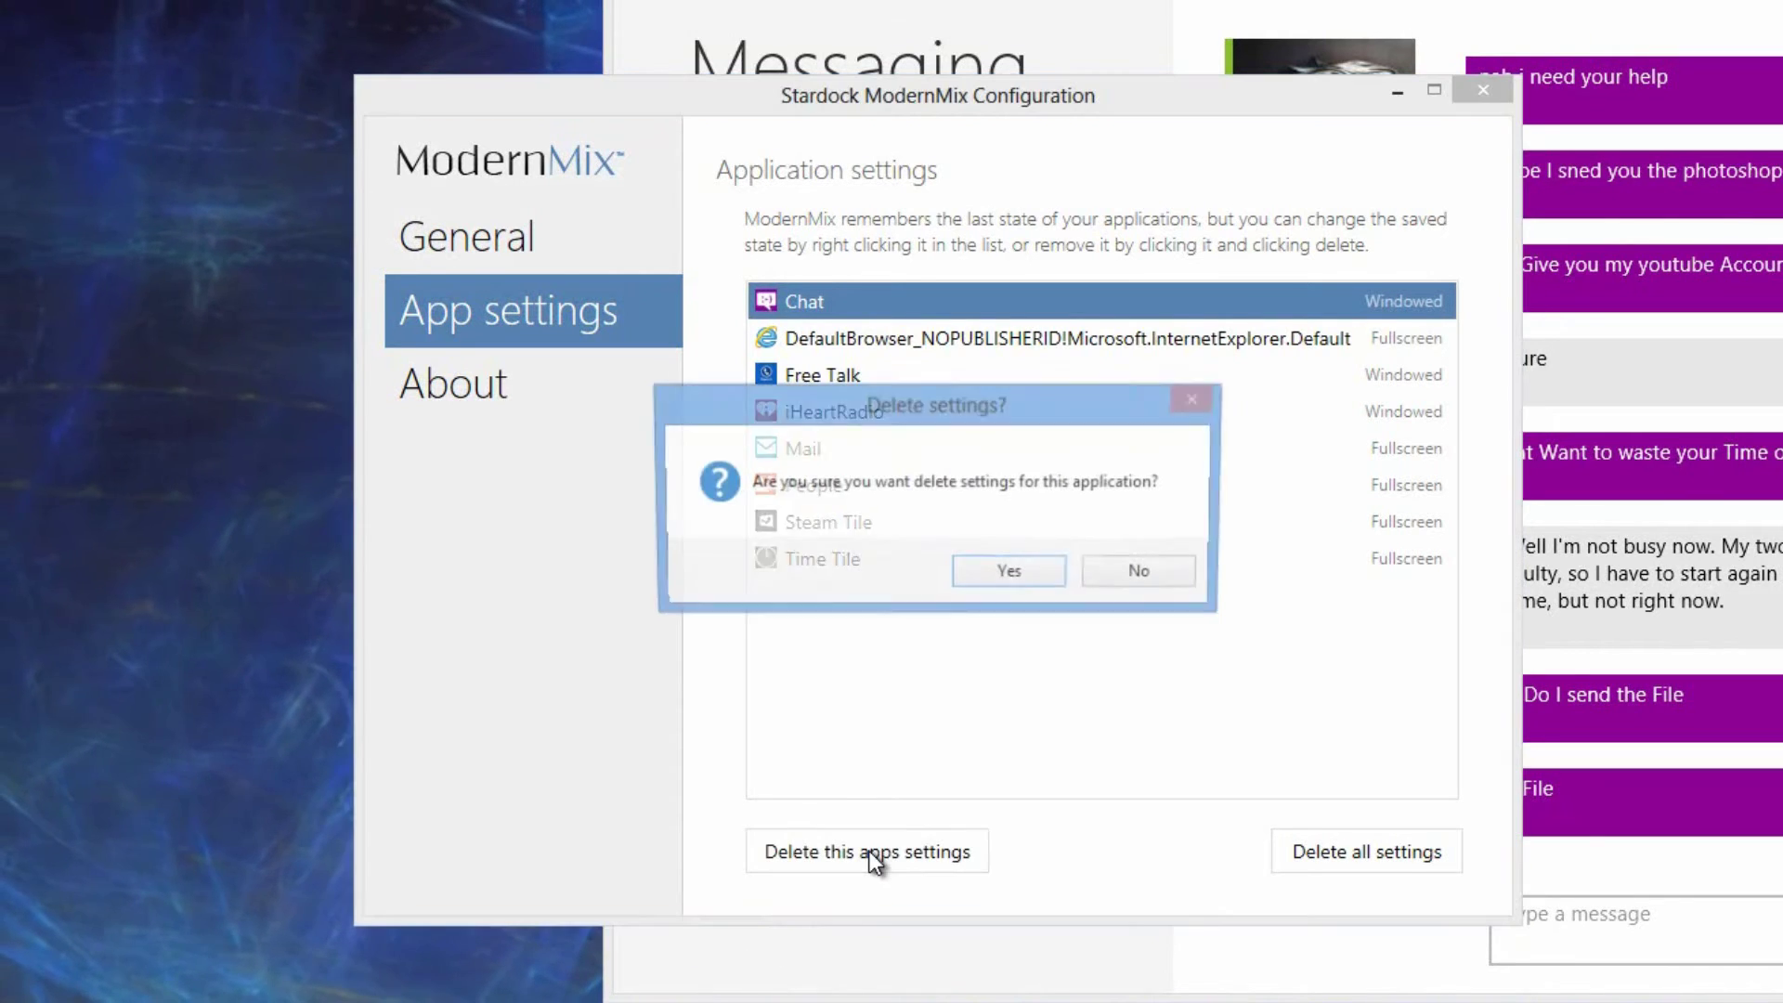
left_click(978, 582)
left_click(1378, 860)
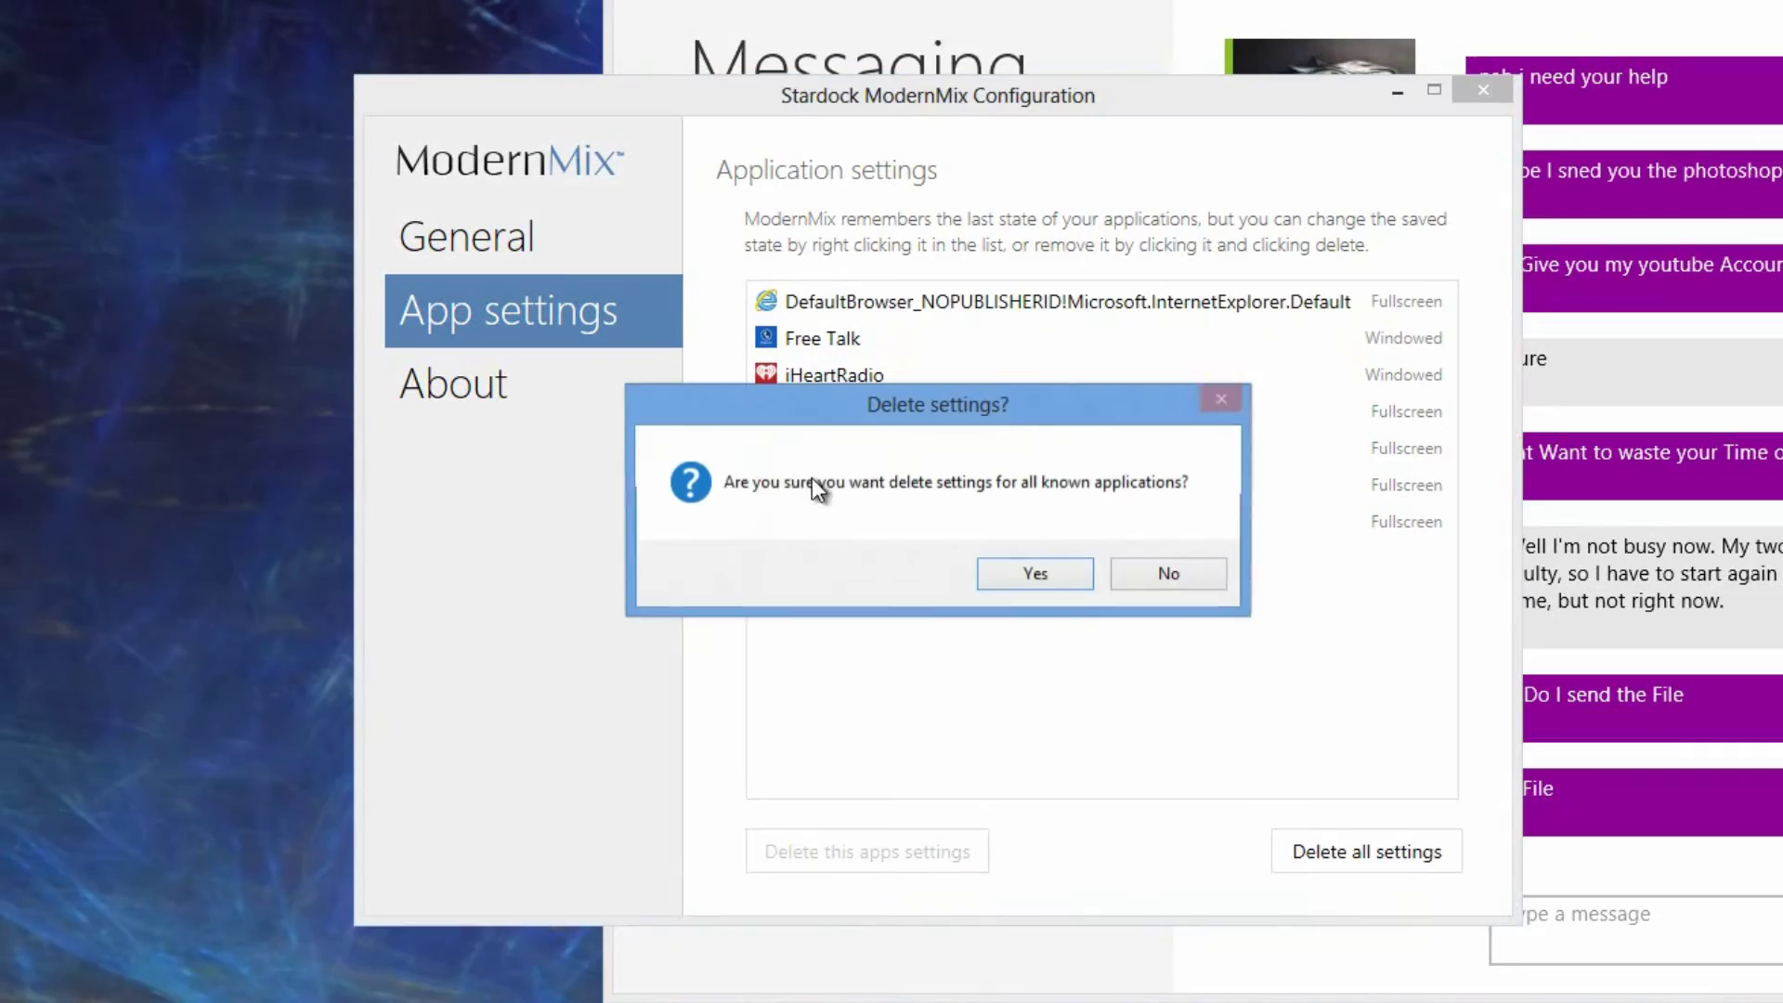
left_click(1000, 587)
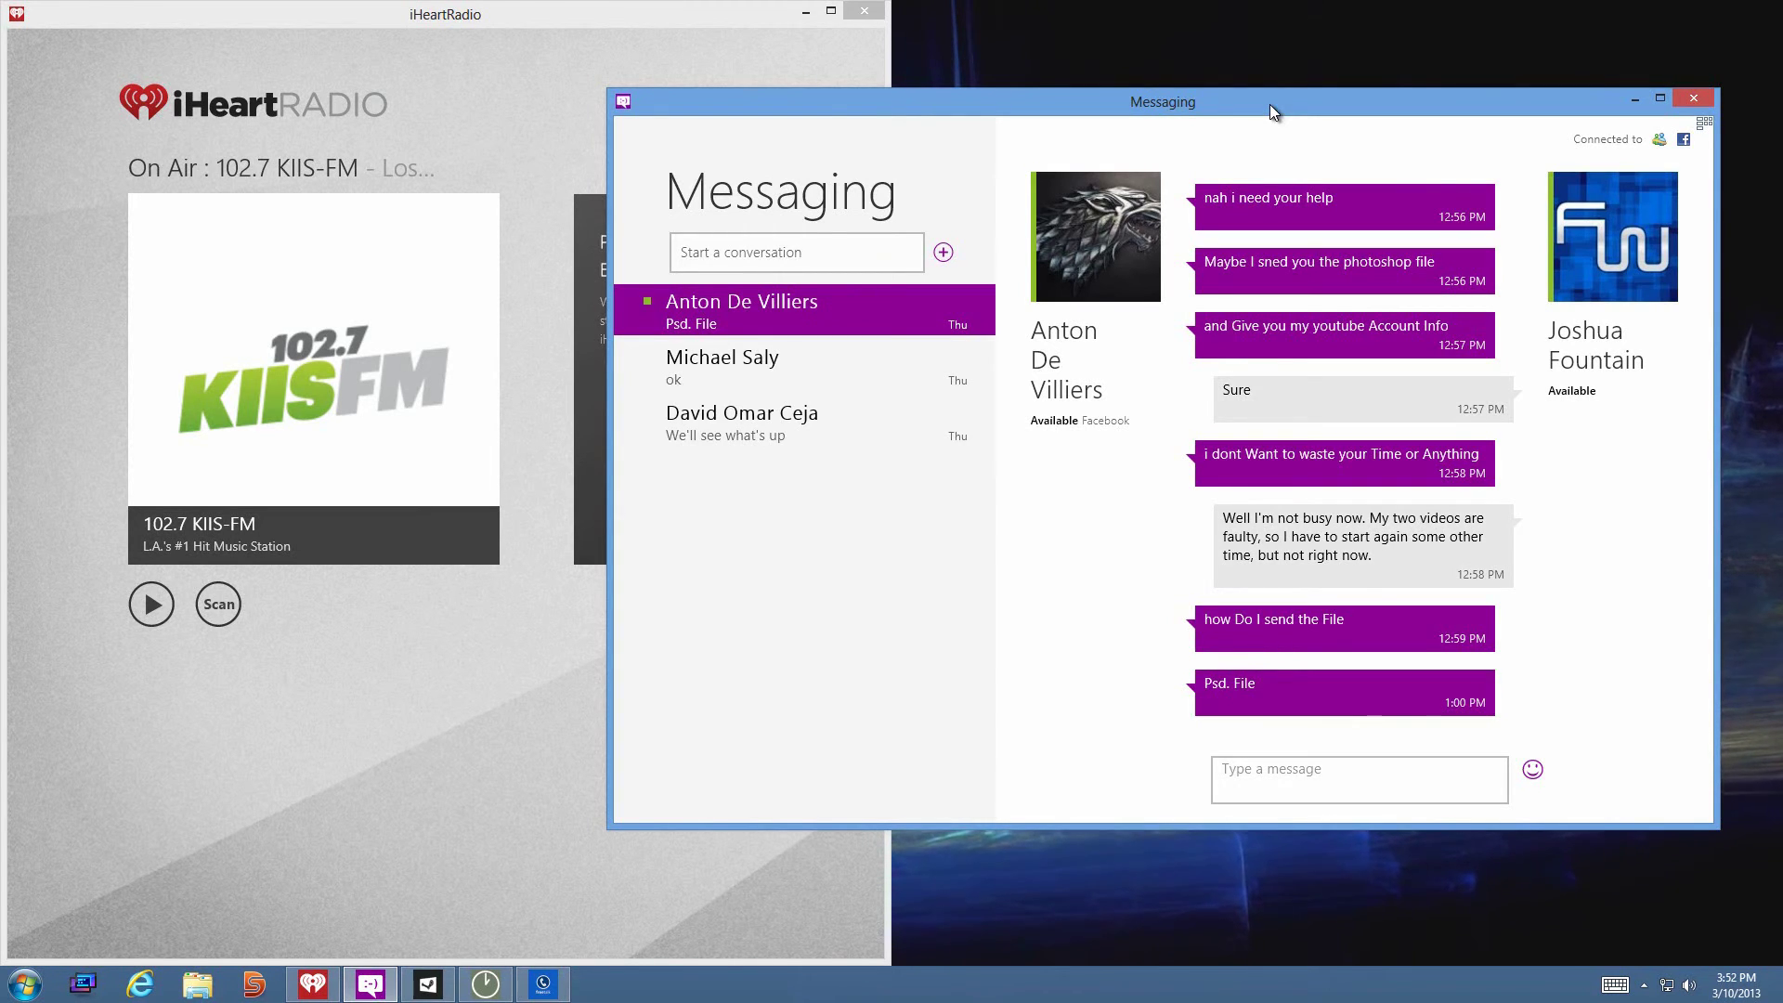
Step: Snap Messaging to the right half of the screen, then show the desktop with Win+D
left_click_drag(1269, 104, 1782, 492)
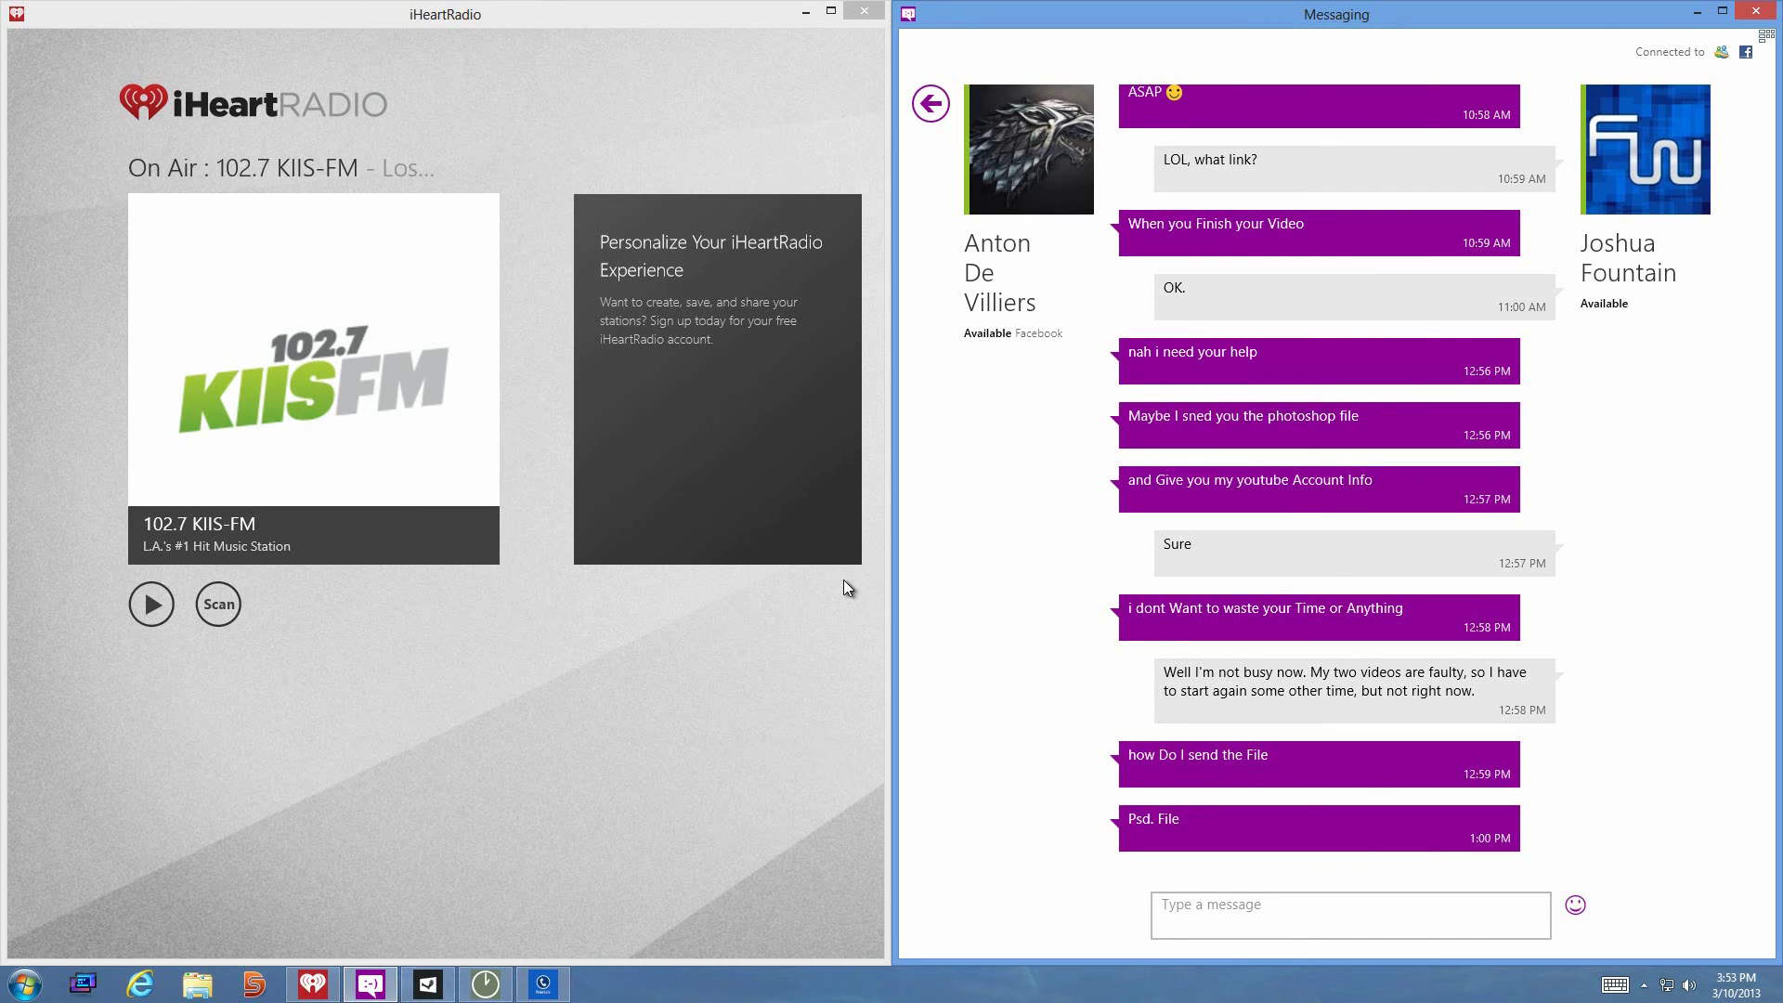
key("super+d")
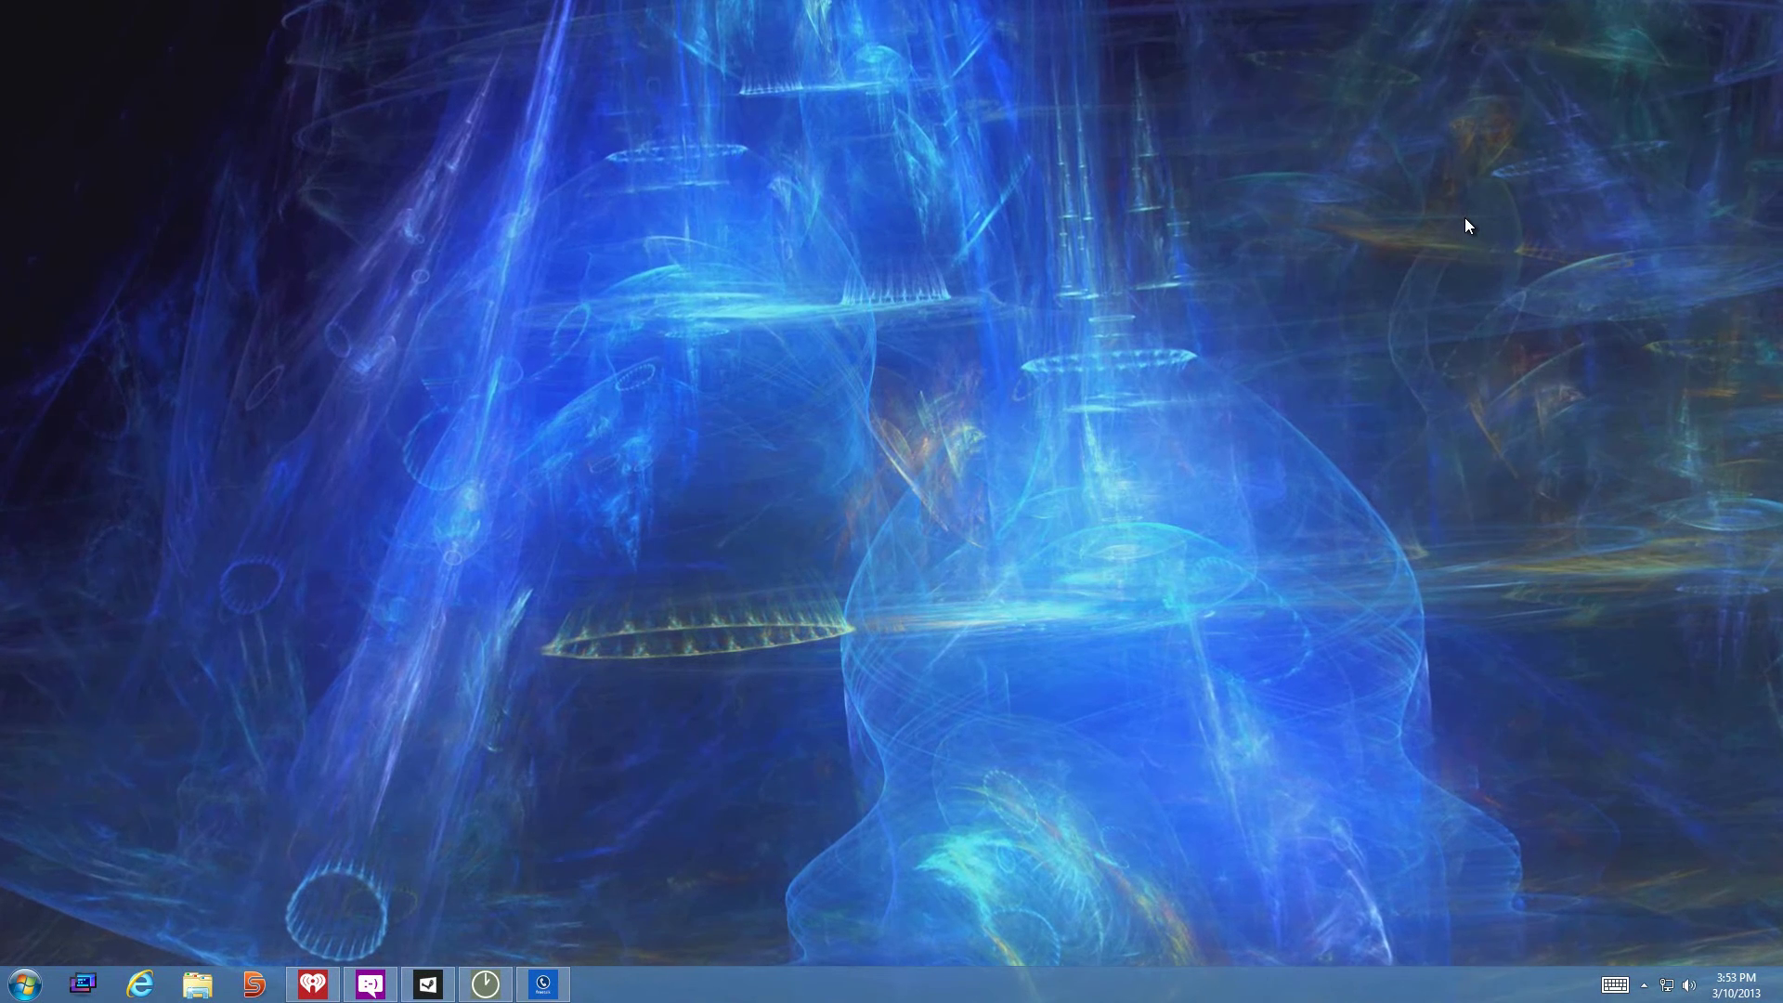